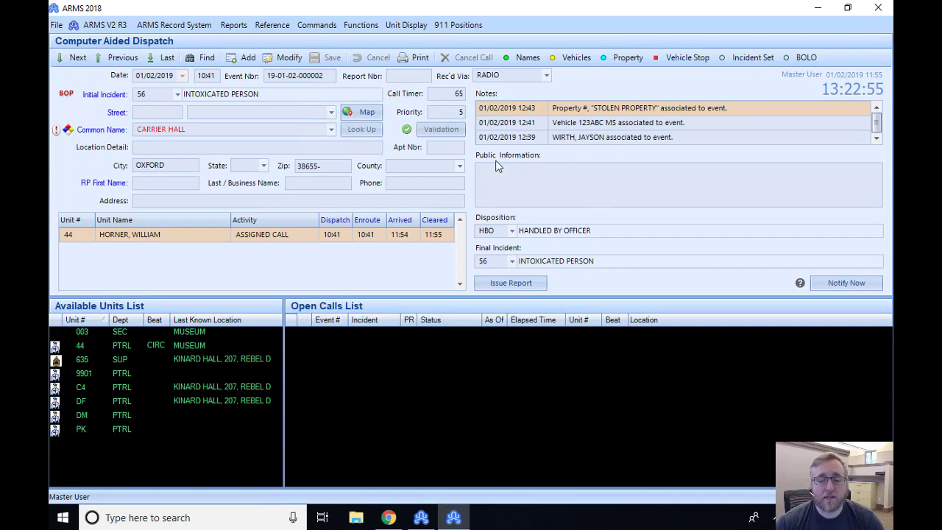
Step: Start a new vehicle stop and set its location to the common name ALL AMERICAN PLAZA
left_click(675, 59)
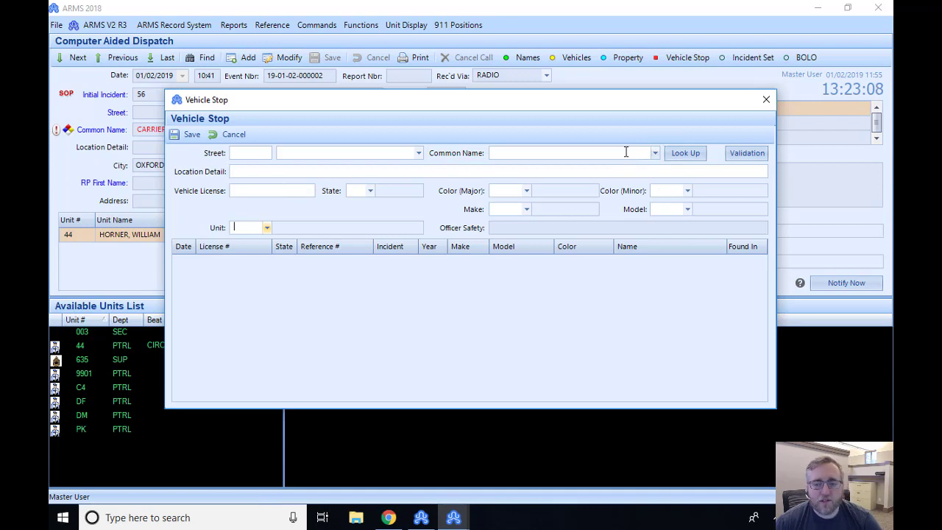
left_click(655, 153)
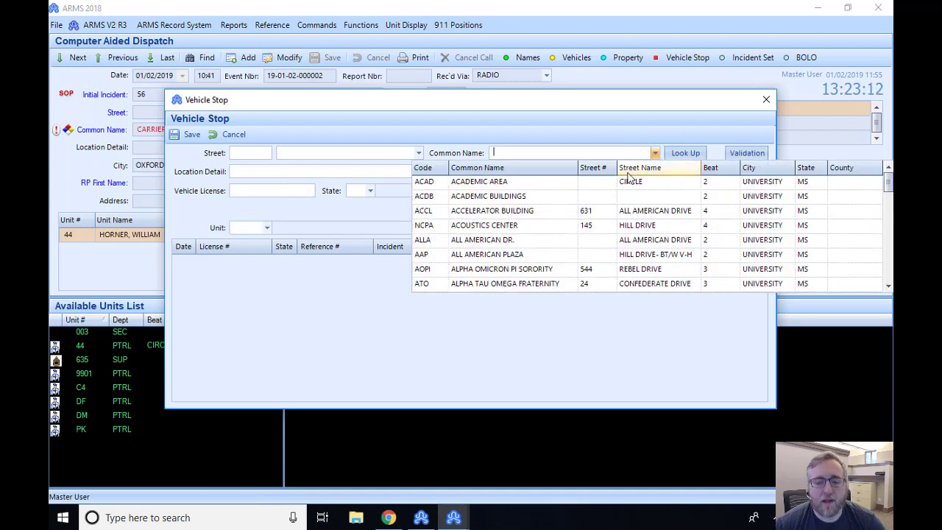
left_click(480, 256)
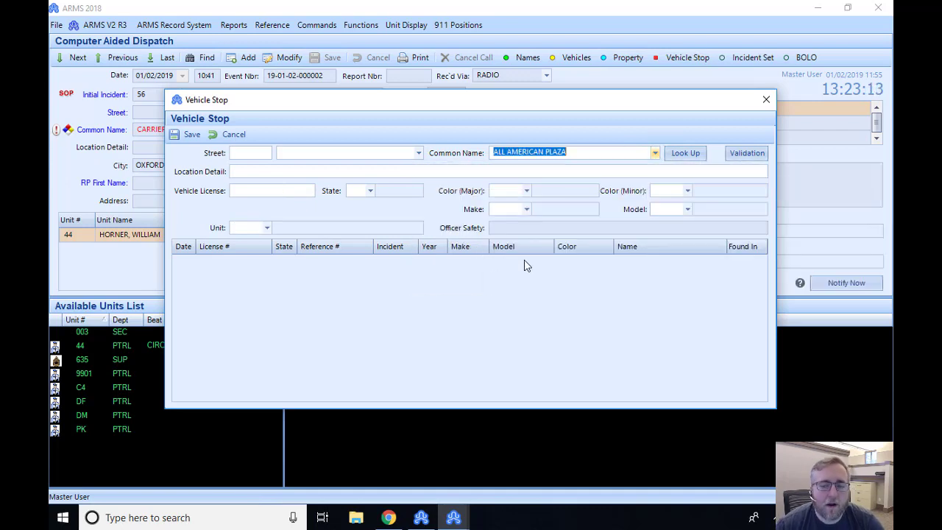
key("Tab")
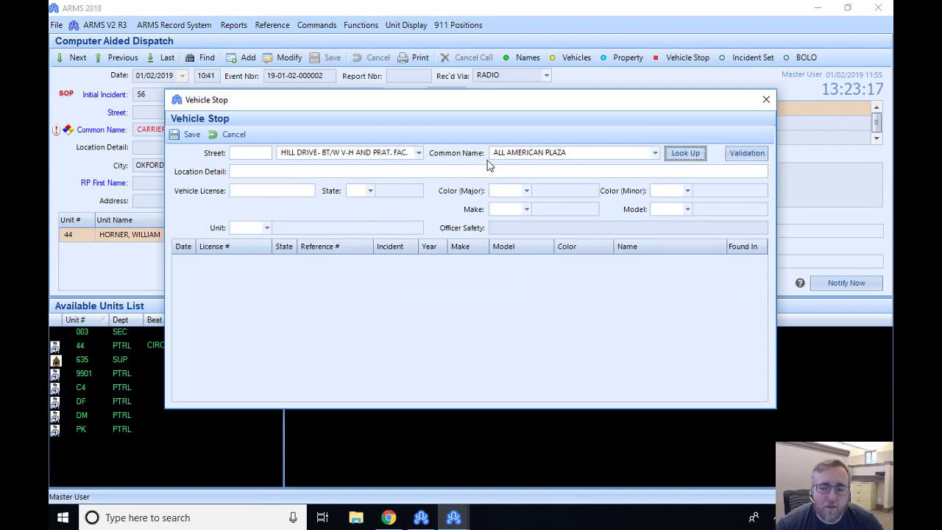
left_click(274, 191)
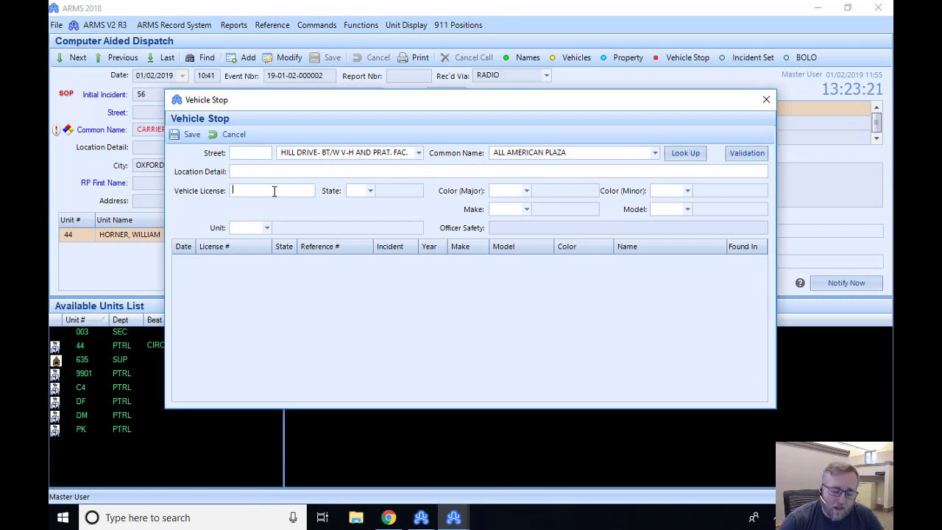
type("123AB")
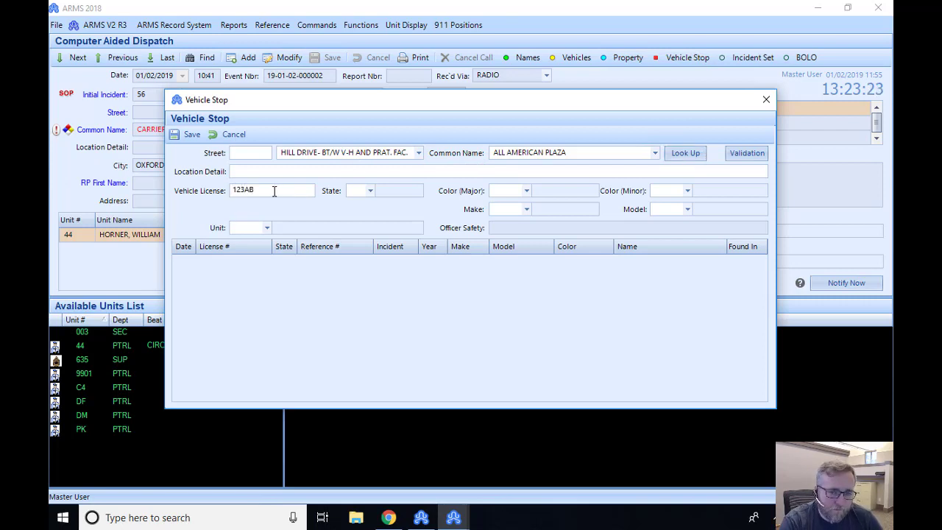
type("C")
key("Tab")
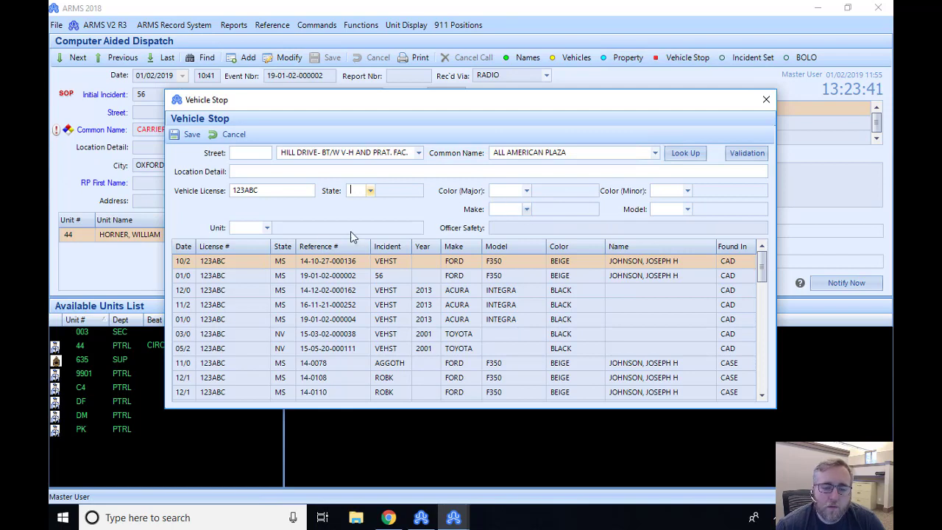
double_click(230, 260)
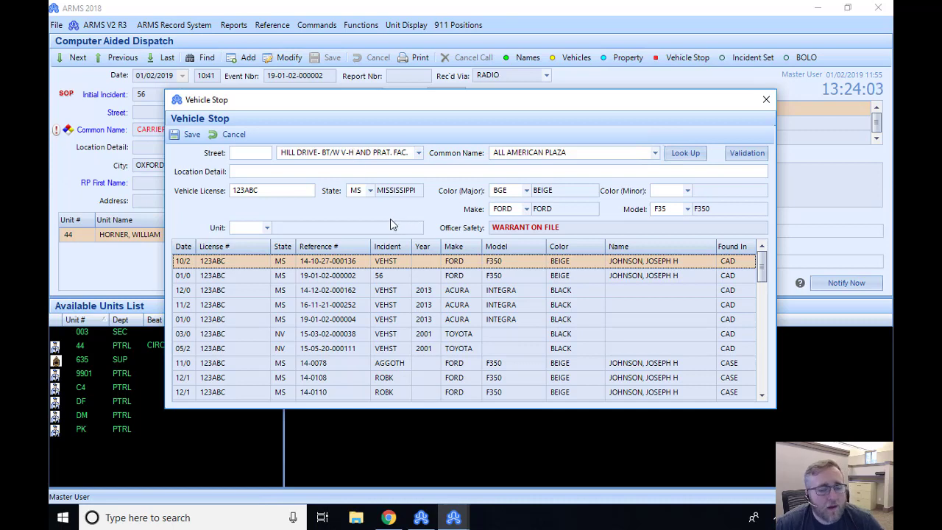
Step: Assign unit 9510 to the vehicle stop and save it
left_click(267, 228)
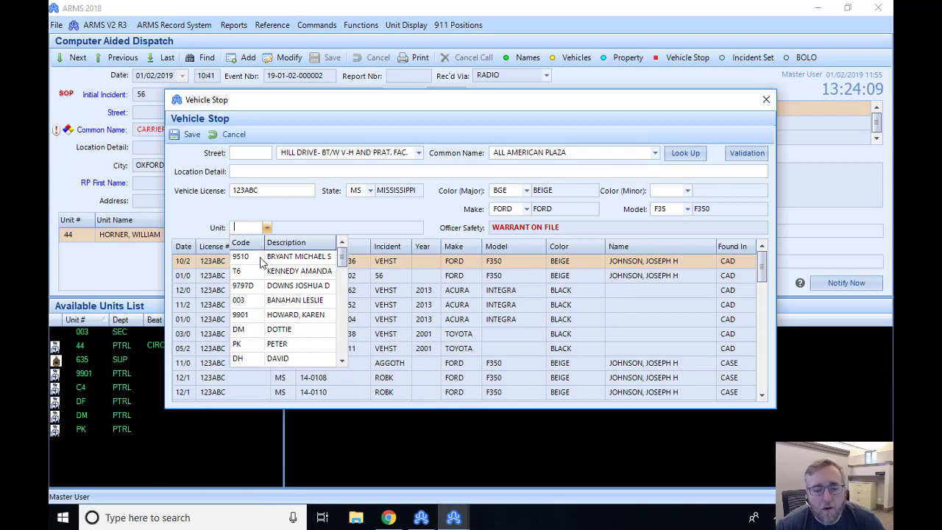
left_click(257, 259)
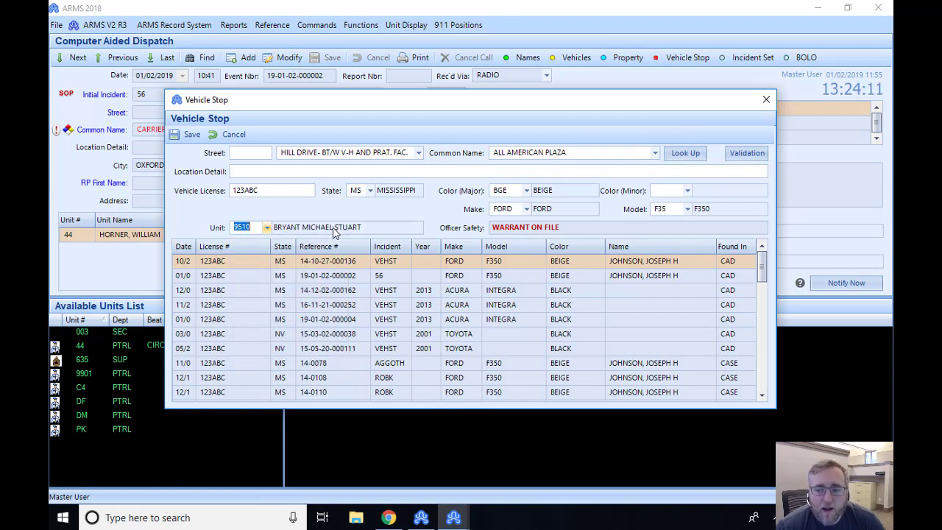
left_click(192, 135)
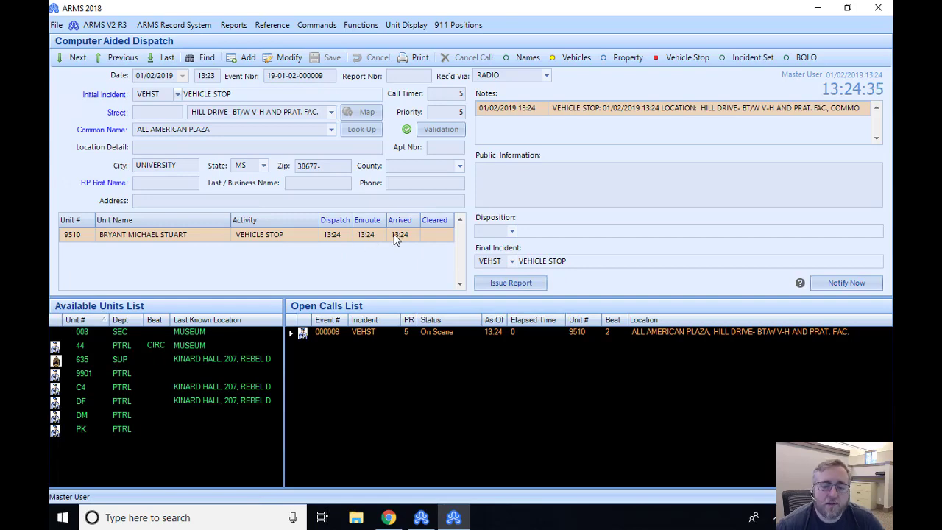
Step: Open the vehicle stop note, read through its list of prior entries to the end, and close it
double_click(604, 110)
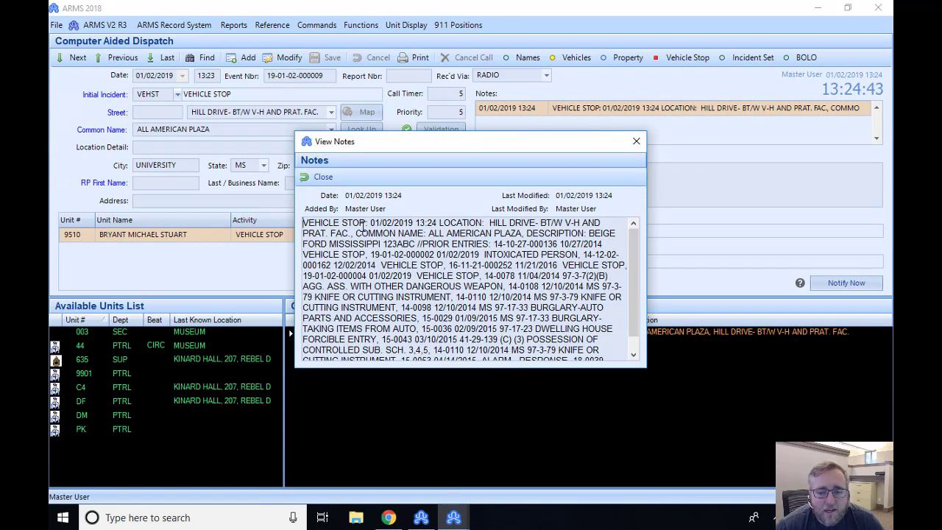
left_click_drag(635, 259, 637, 284)
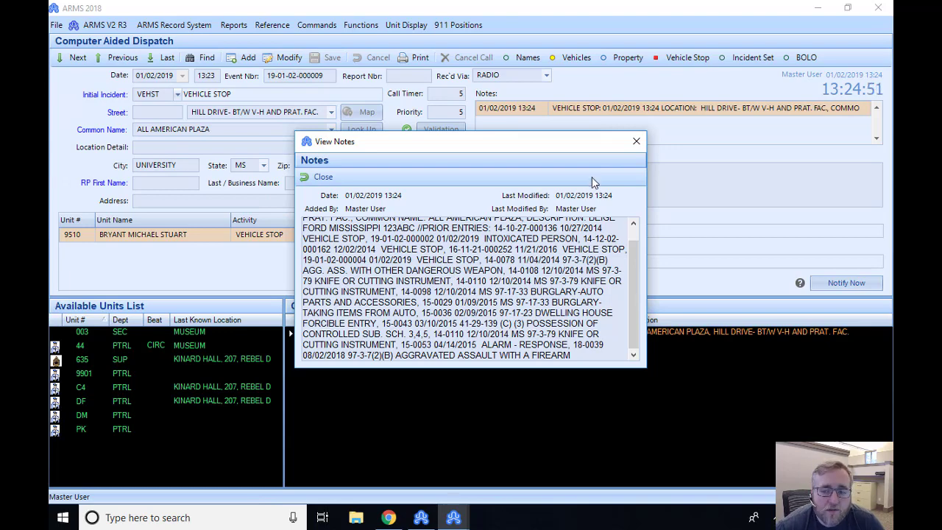
left_click(636, 142)
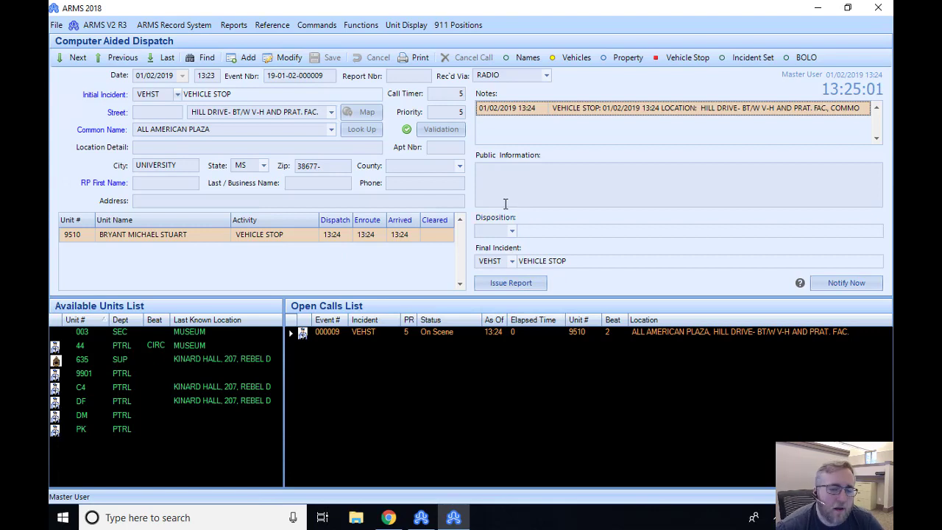
Step: Clear unit 9510 from the vehicle stop with the final disposition UNIVERSITY CITATION(S) ISSUED
left_click(440, 242)
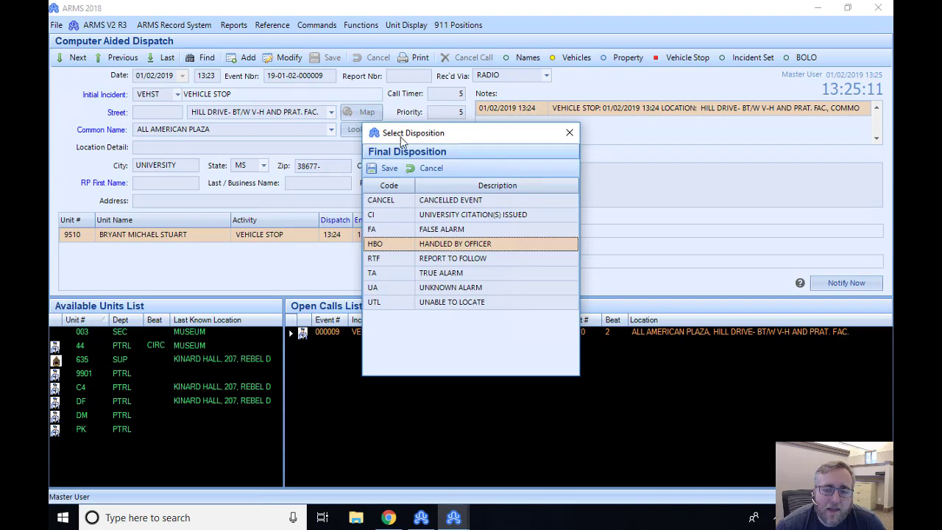
left_click_drag(401, 141, 485, 90)
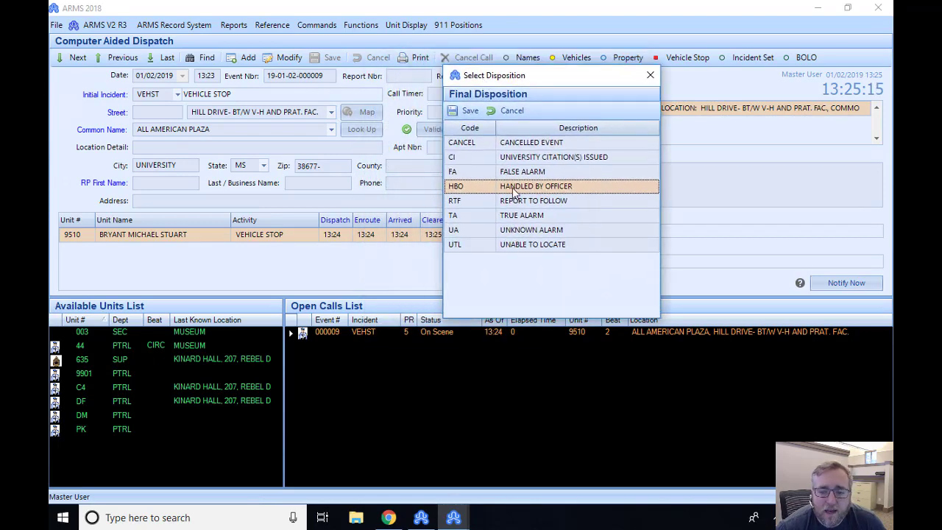
left_click(529, 159)
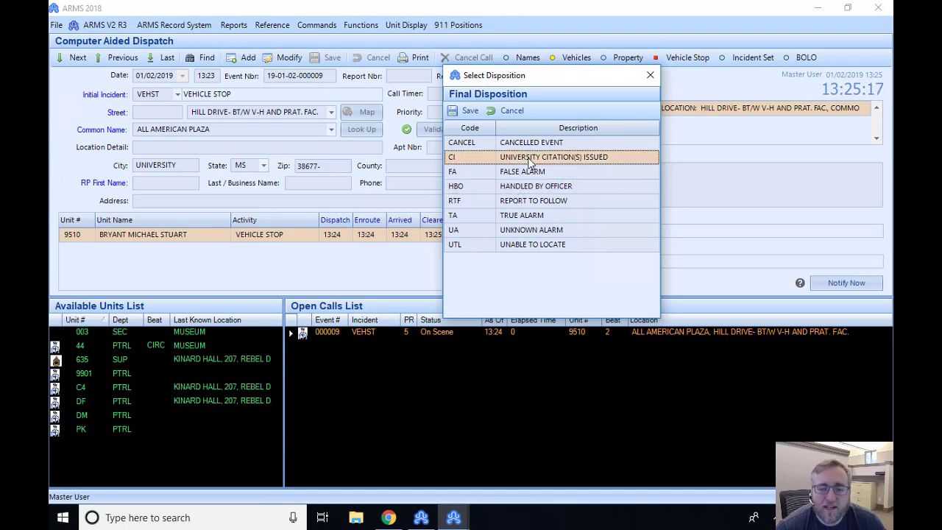
double_click(529, 159)
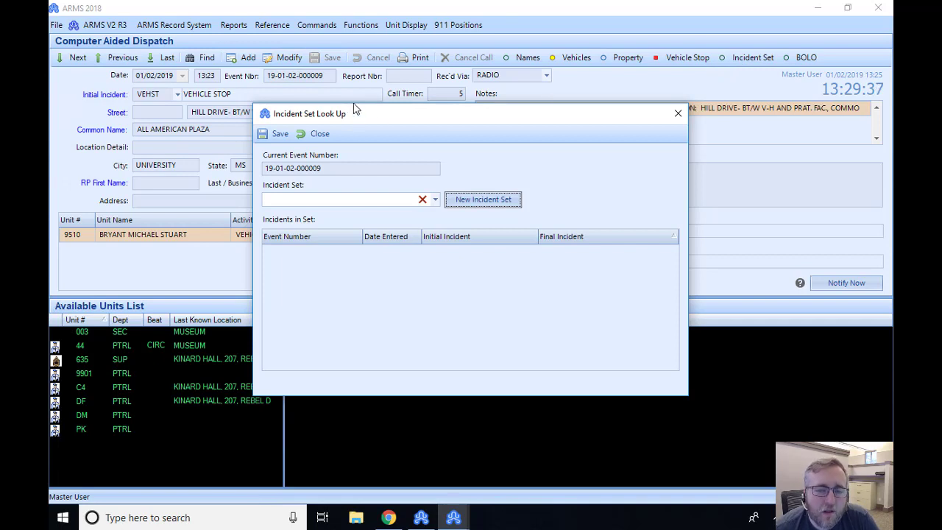
left_click(436, 202)
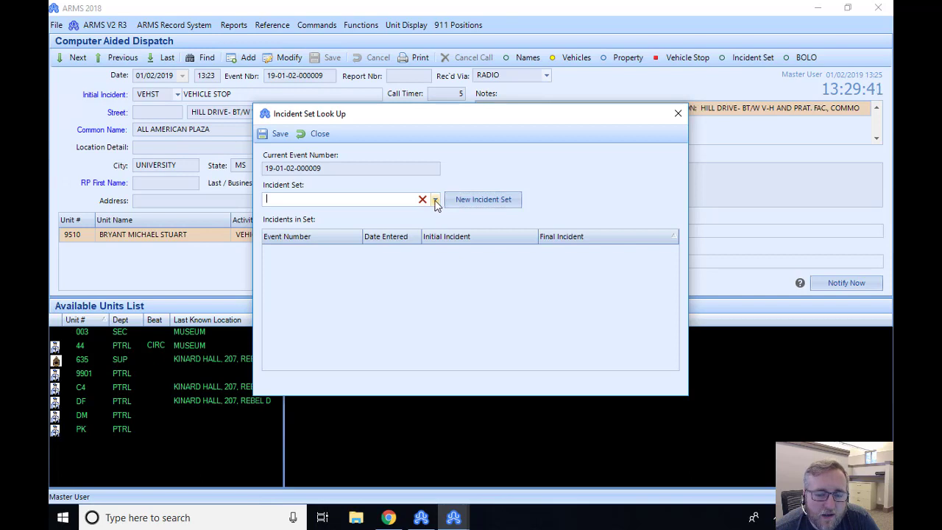
left_click(436, 202)
left_click(435, 203)
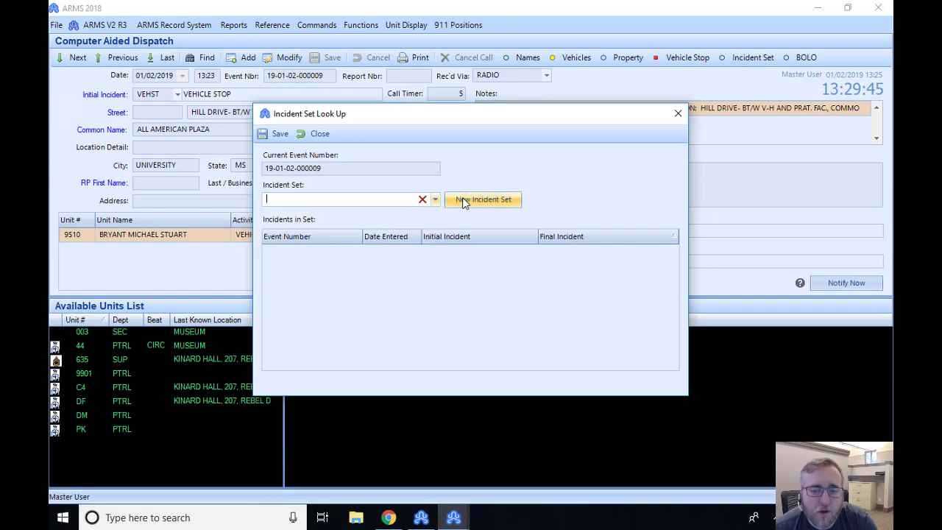
left_click(464, 201)
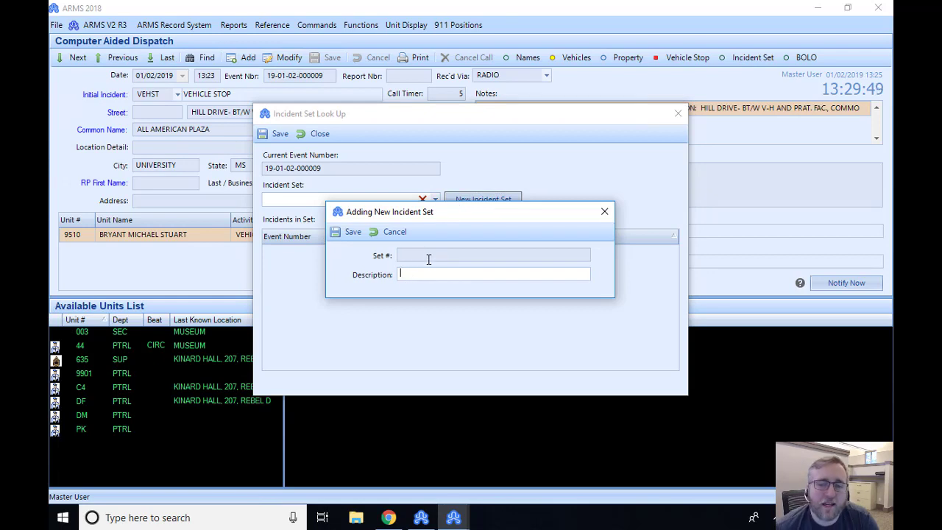
left_click(389, 232)
Step: Add the current event to the existing incident set "VehStops with Citations issued" and save
left_click(435, 199)
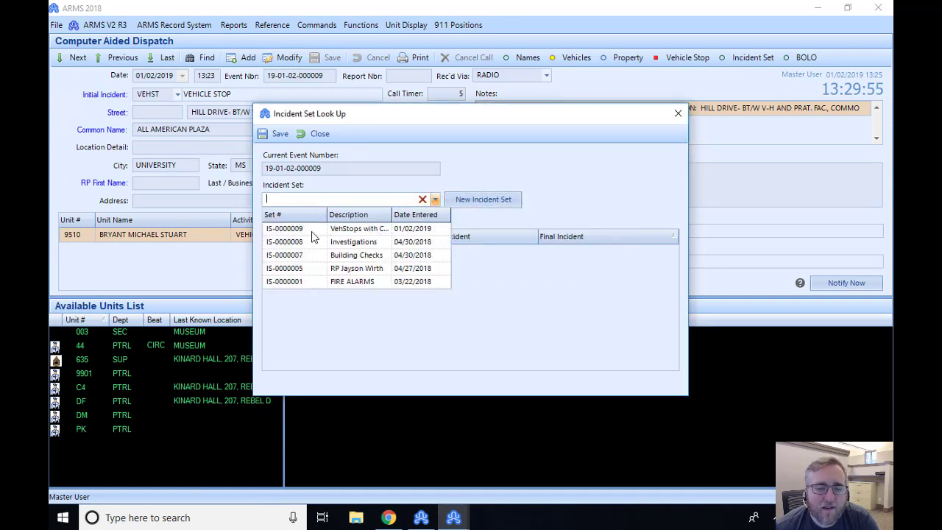
left_click(377, 234)
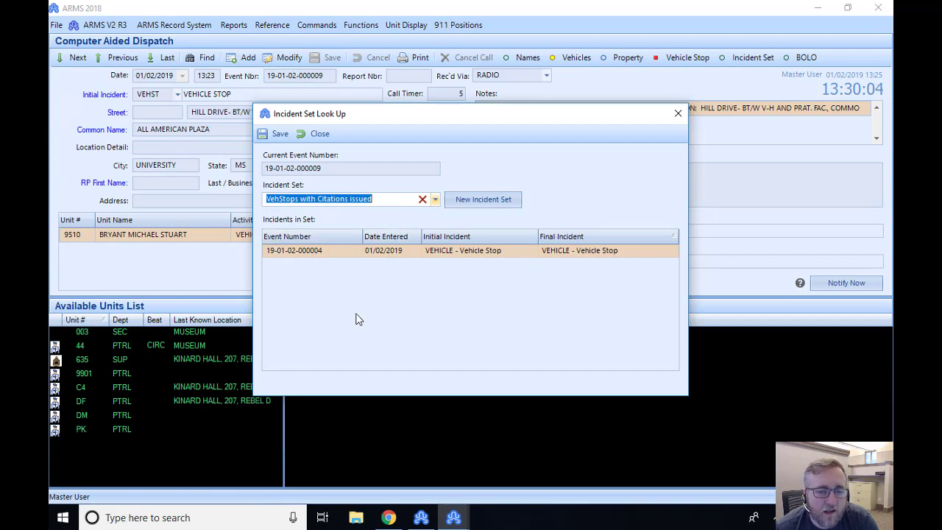
left_click(271, 133)
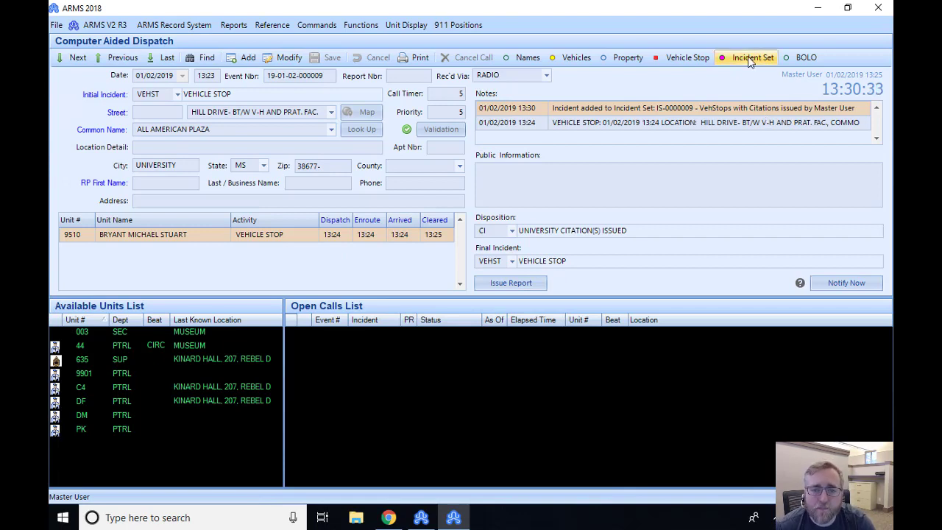
Step: Open Incident Set Management and review the incidents in several sets, including Investigations, FIRE ALARMS and VehStops with Citations issued
left_click(370, 27)
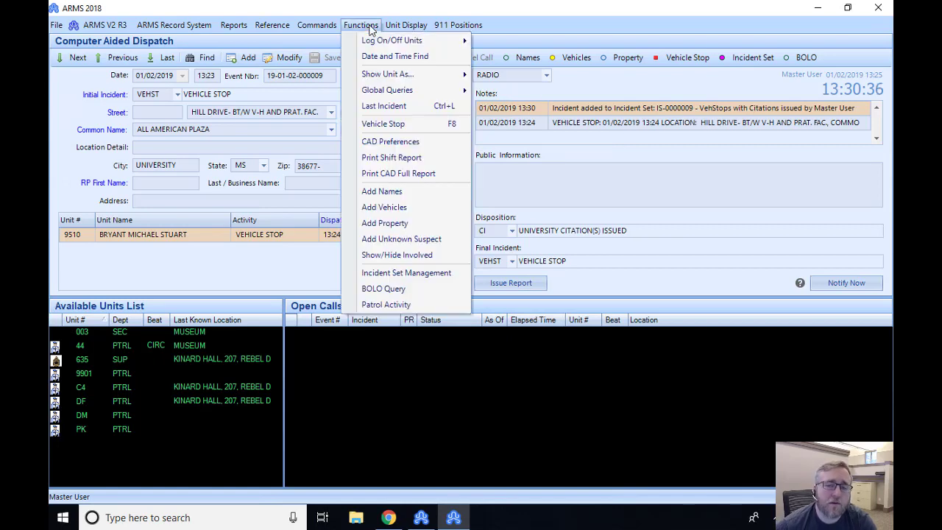
left_click(390, 273)
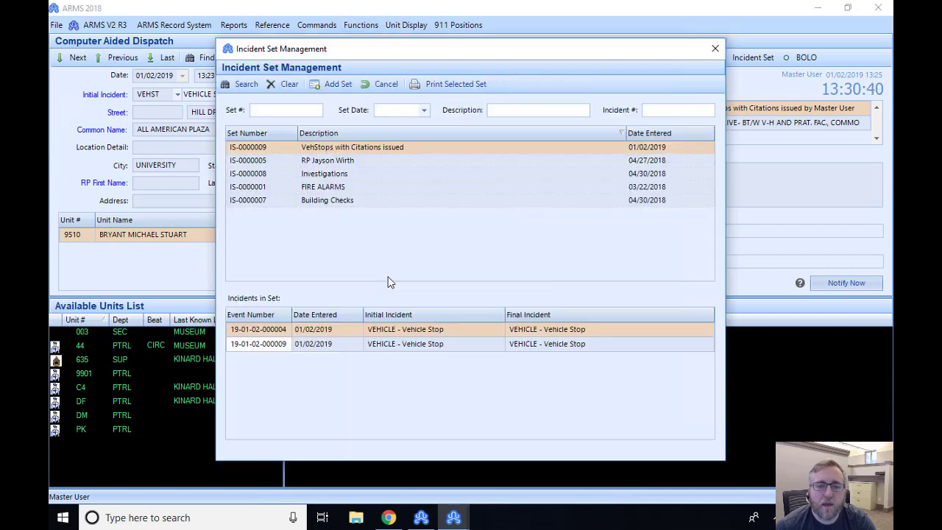
left_click(324, 160)
left_click(329, 175)
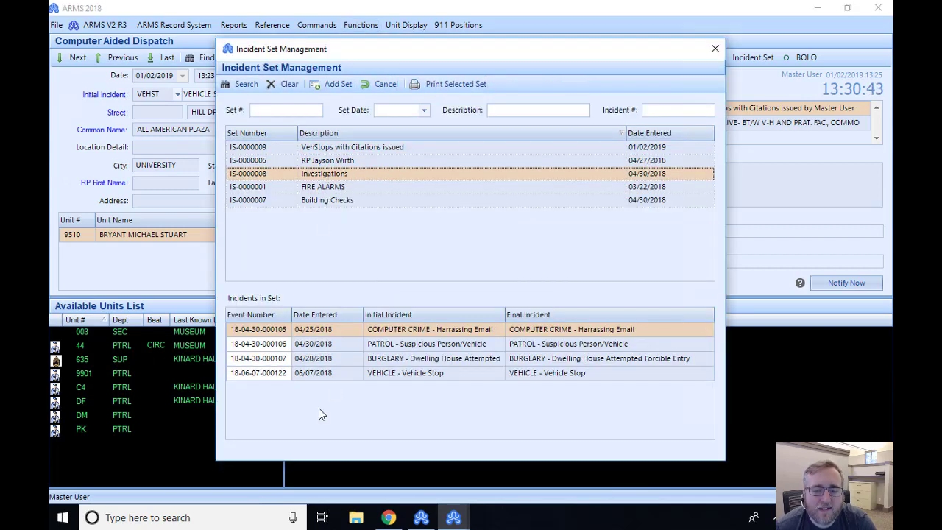
left_click(345, 187)
left_click(347, 147)
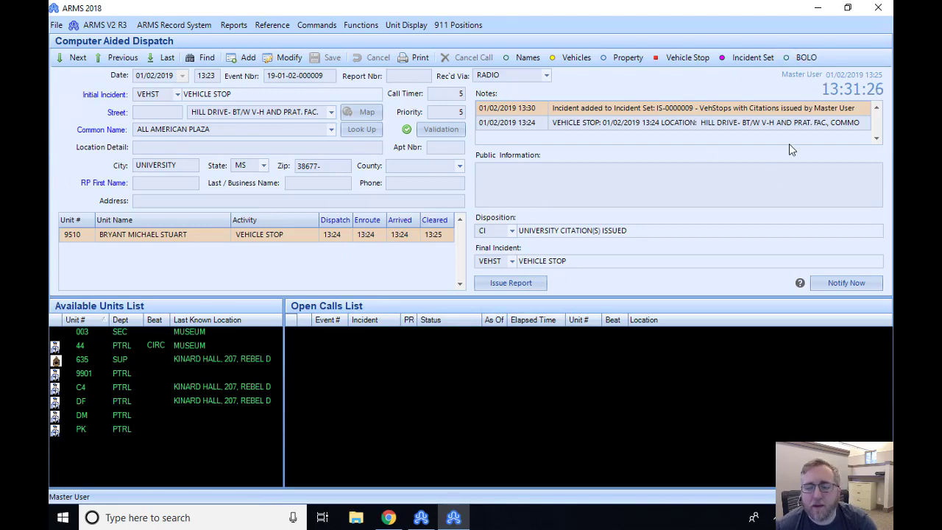
Step: Add a new BOLO with expiration date 01/03/2019 and BOLO type DANGEROUS PERSON
left_click(806, 57)
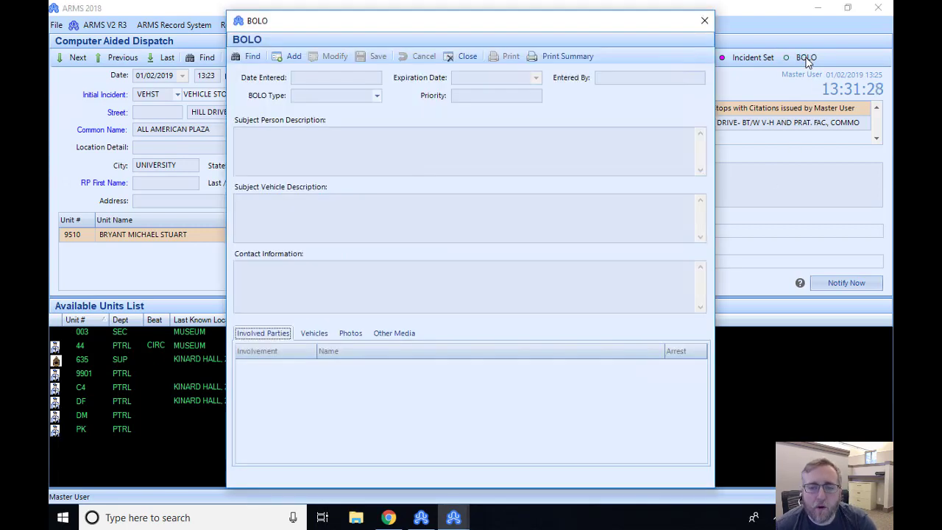
left_click(286, 58)
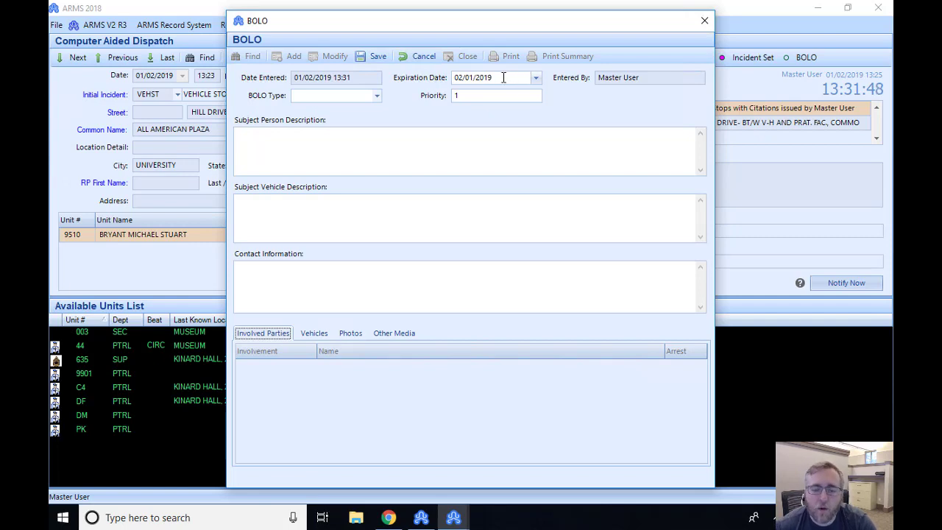
left_click(536, 77)
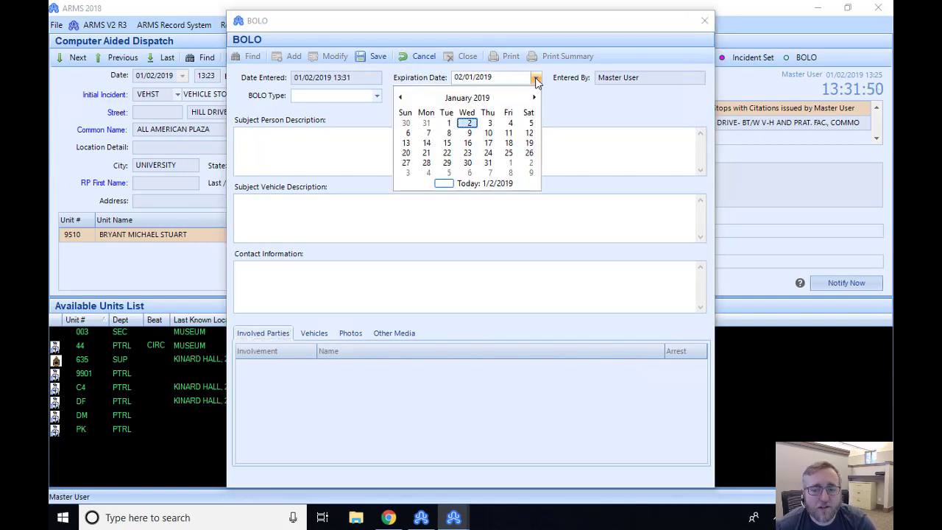
left_click(489, 123)
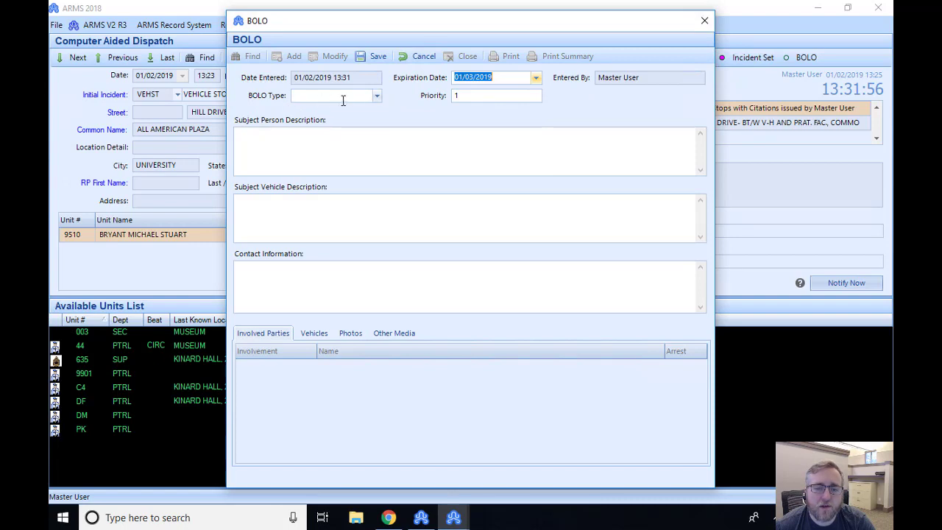
left_click(377, 97)
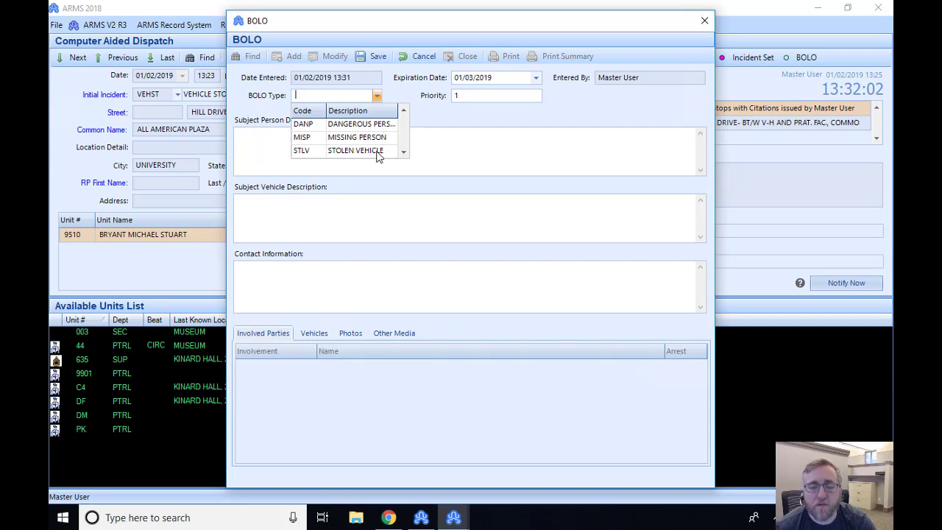
left_click(343, 124)
Step: Enter the subject person description "Subject is wearing red jacket and grey boots" and save the BOLO
left_click(343, 137)
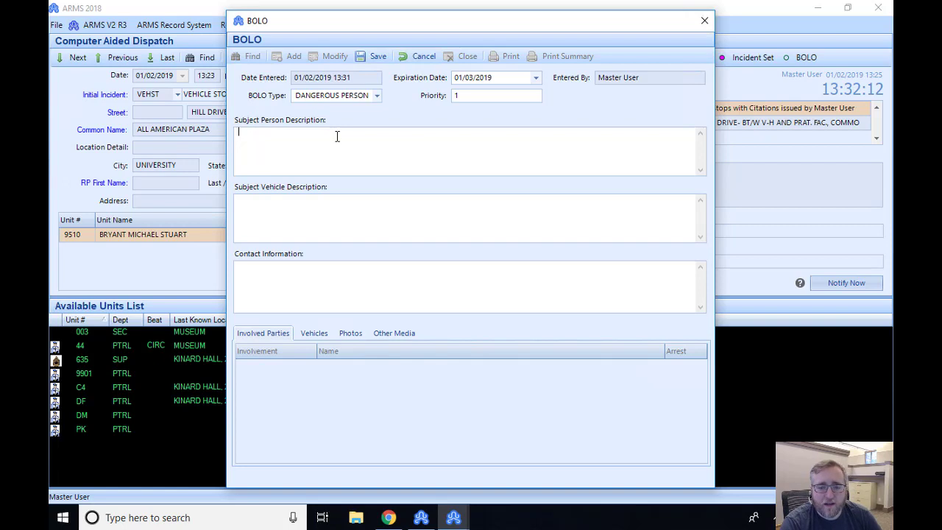
type("Subj")
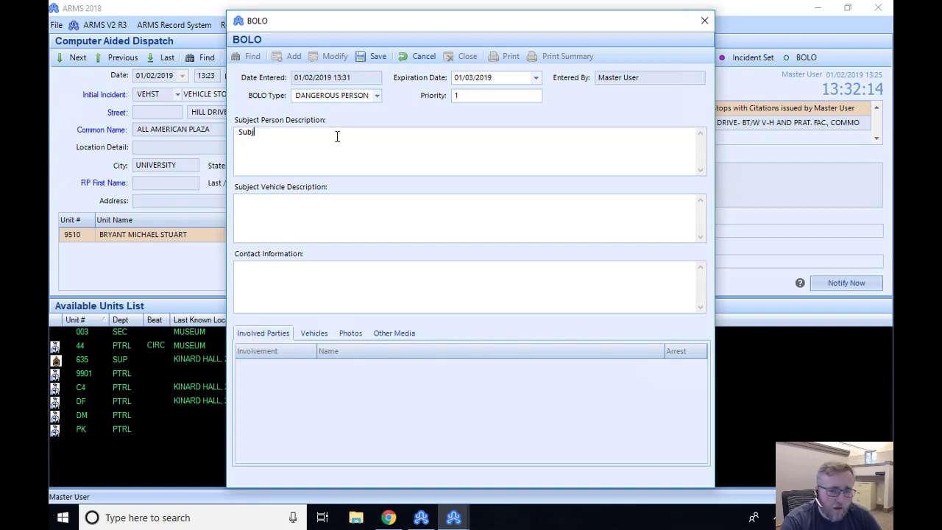
type("ect is wearing r")
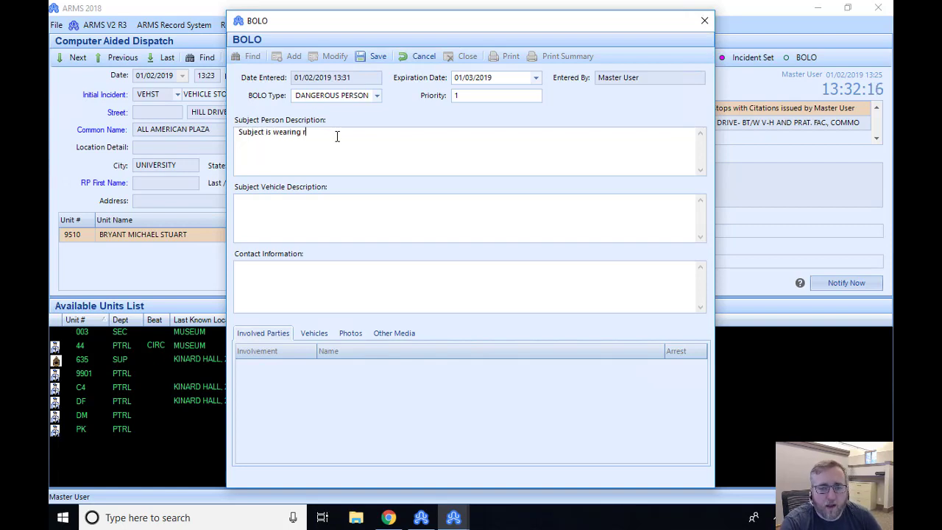
type("ed jacket and gret")
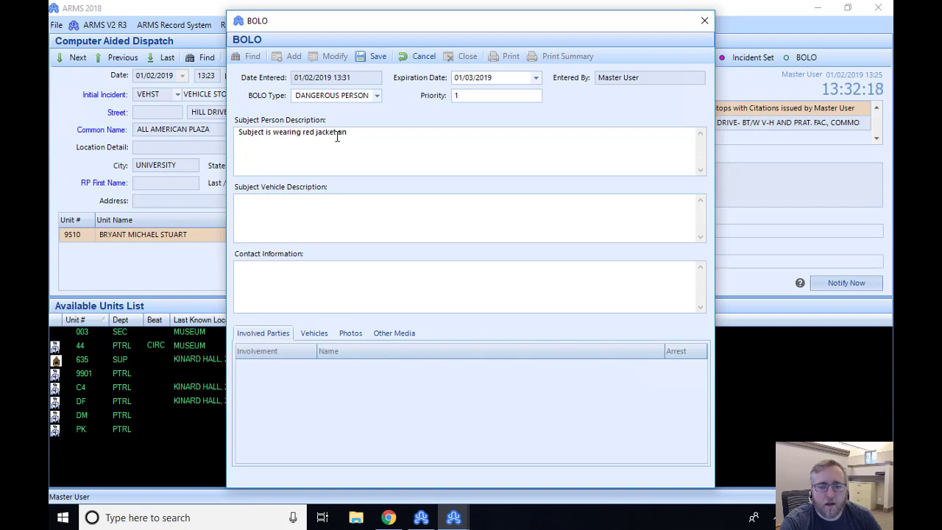
key("BackSpace")
type("y boots")
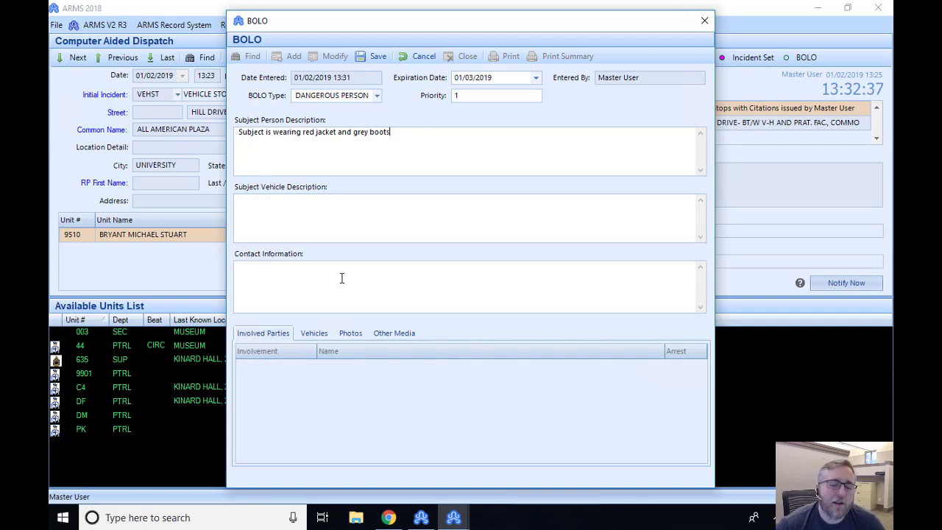
left_click(377, 56)
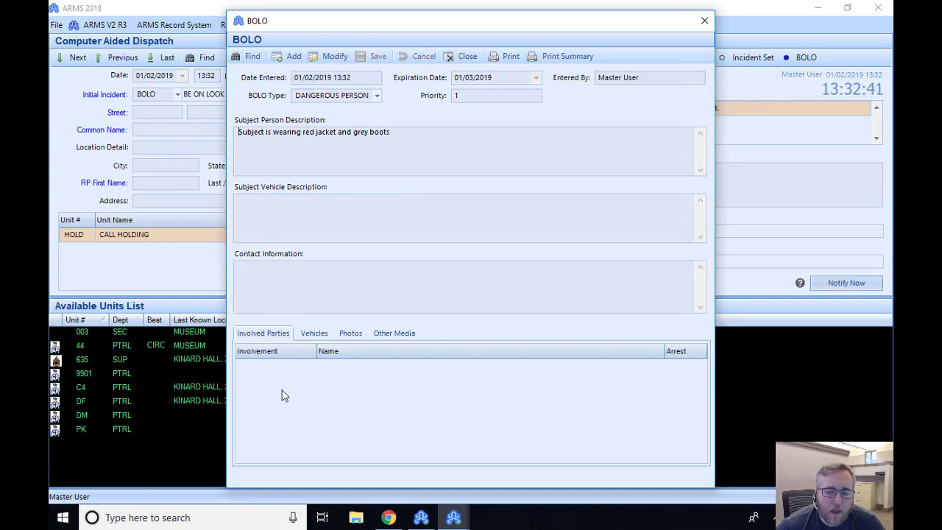
Step: Review the saved BOLO's involved parties, vehicles, photos and other media, including the options for adding linked records, and close the BOLO
left_click(324, 335)
left_click(351, 334)
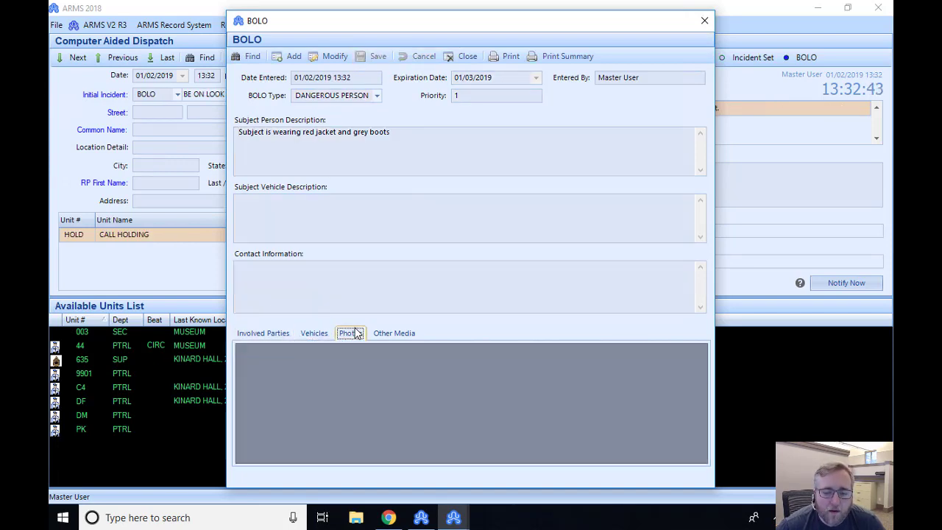
left_click(394, 334)
left_click(262, 335)
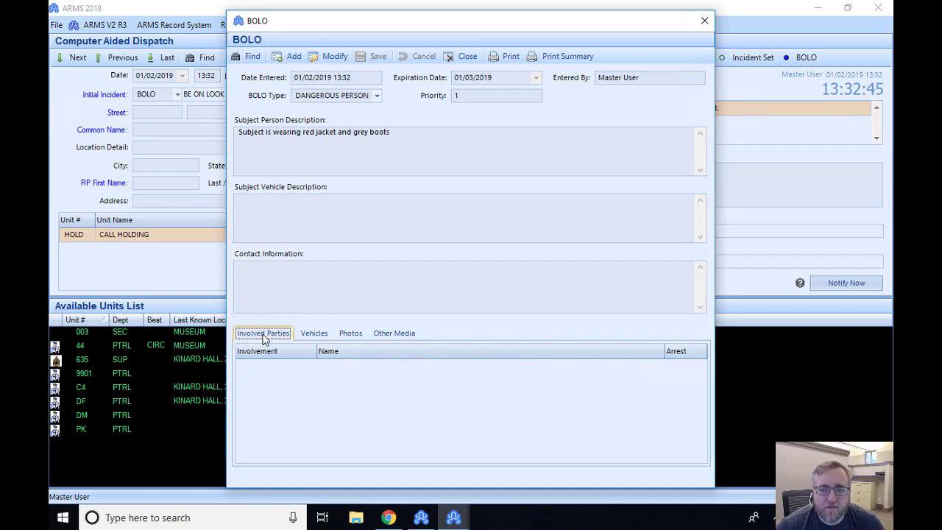
right_click(279, 397)
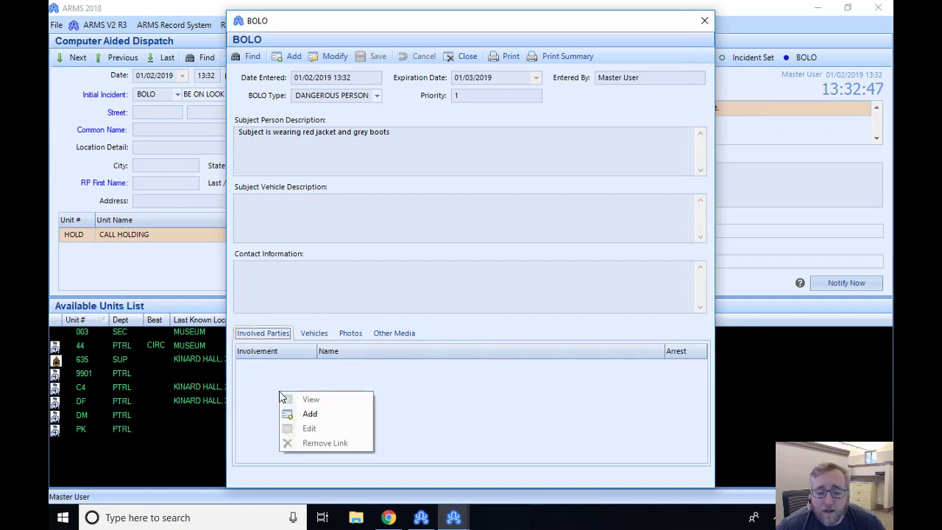
left_click(315, 339)
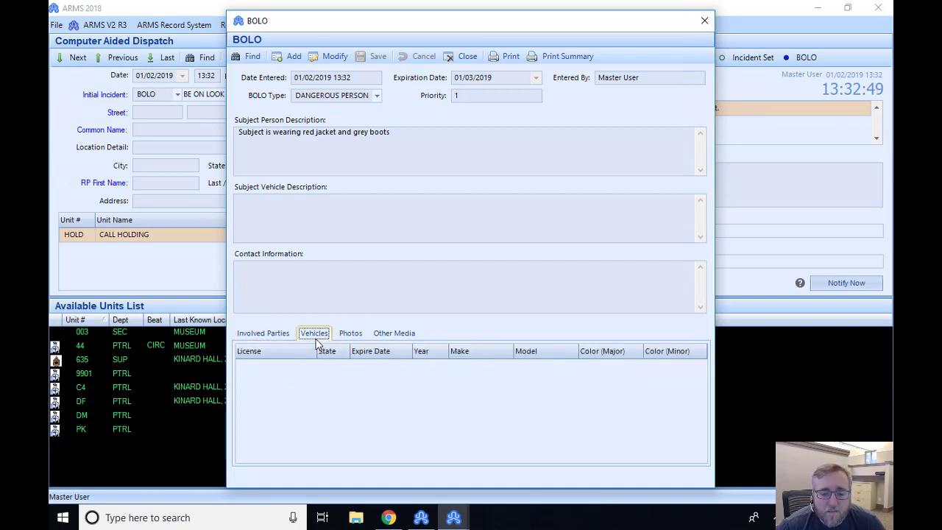
right_click(309, 409)
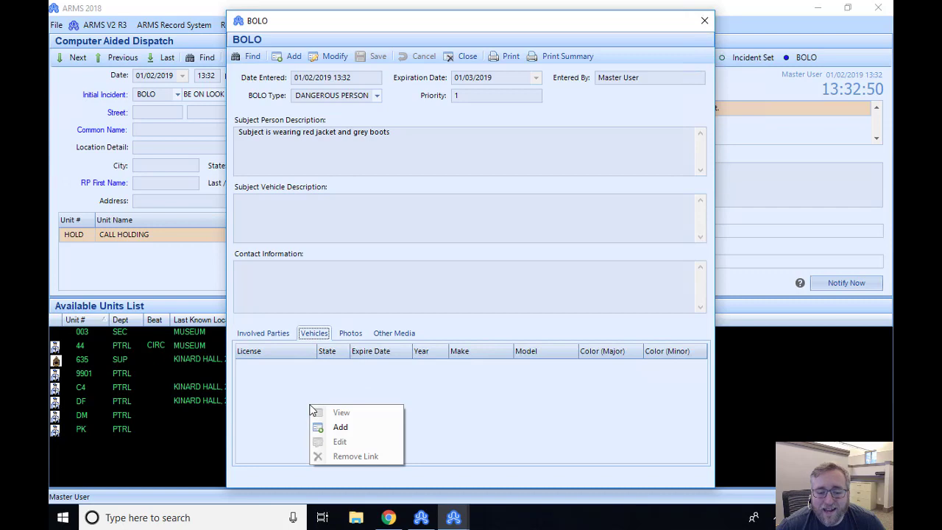
left_click(356, 334)
right_click(324, 380)
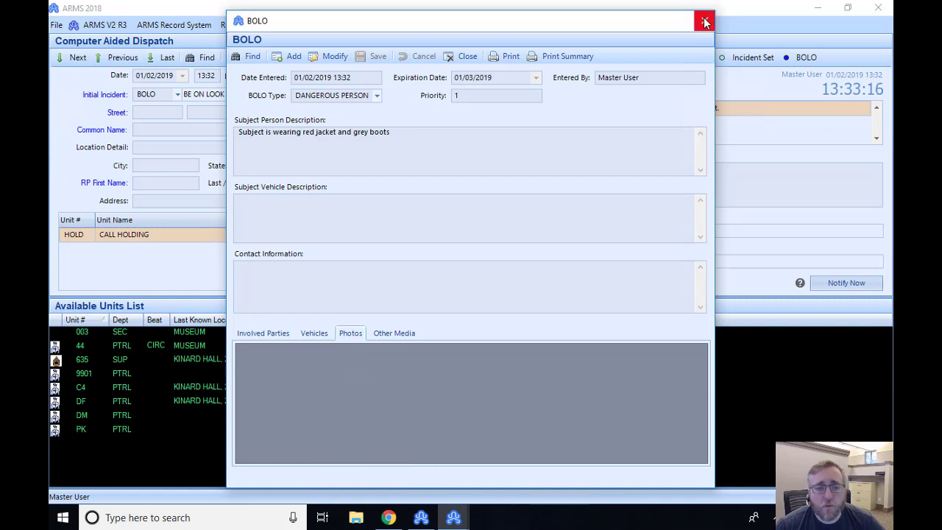
left_click(705, 21)
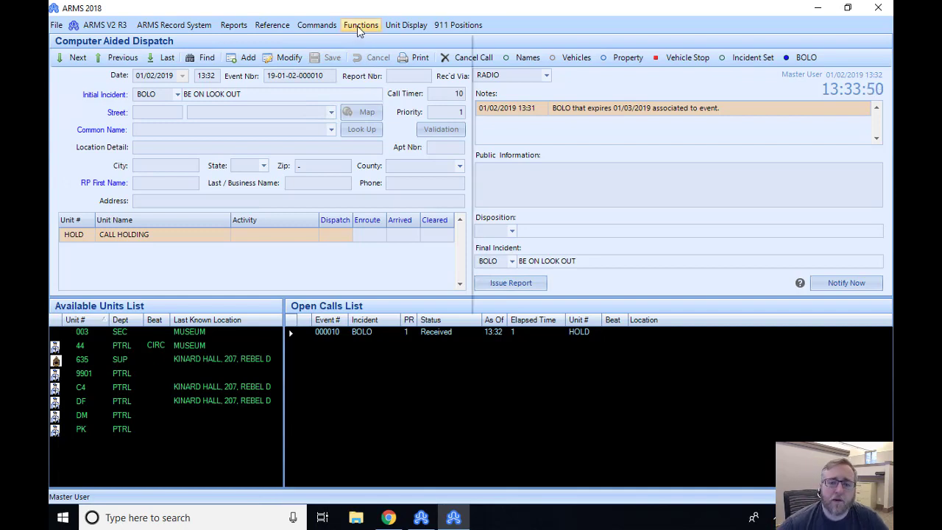
Step: Open Patrol Activity and view the details of the SALOUM TENNIS FACILITY field interview record
left_click(358, 28)
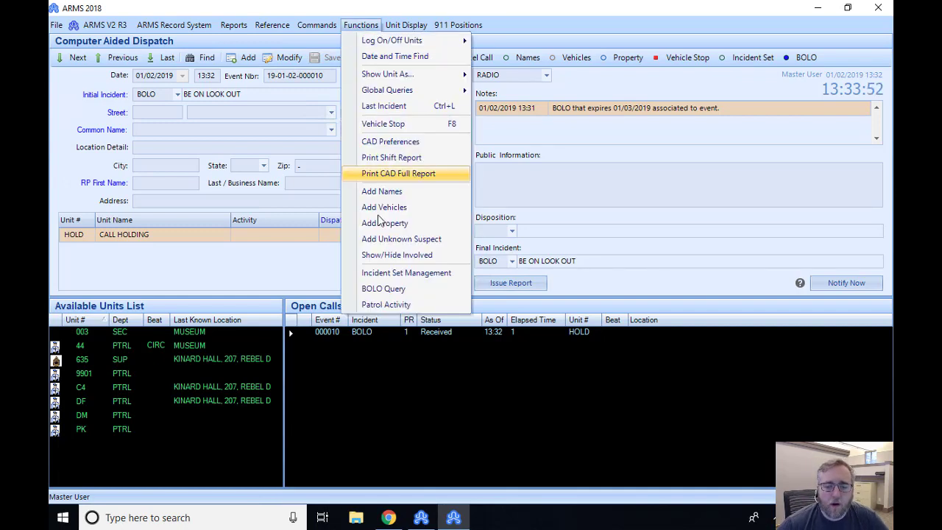
left_click(397, 312)
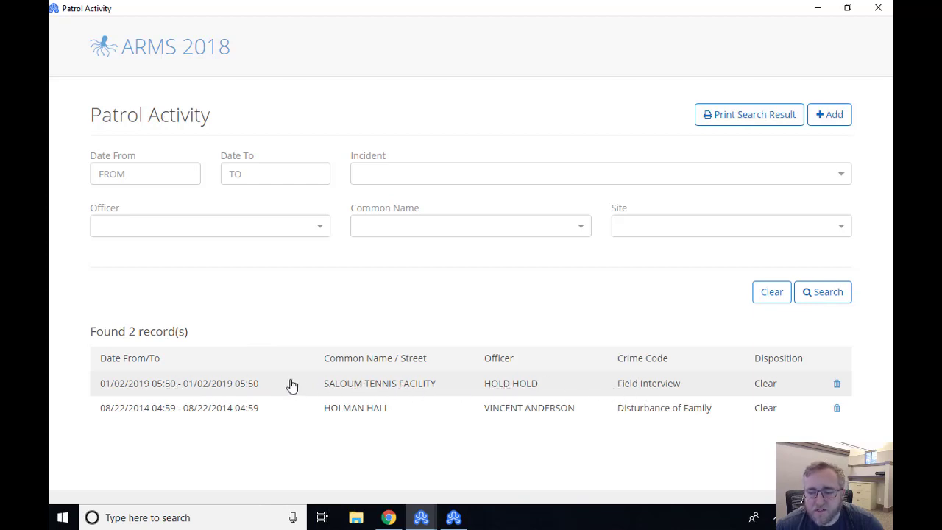
left_click(238, 384)
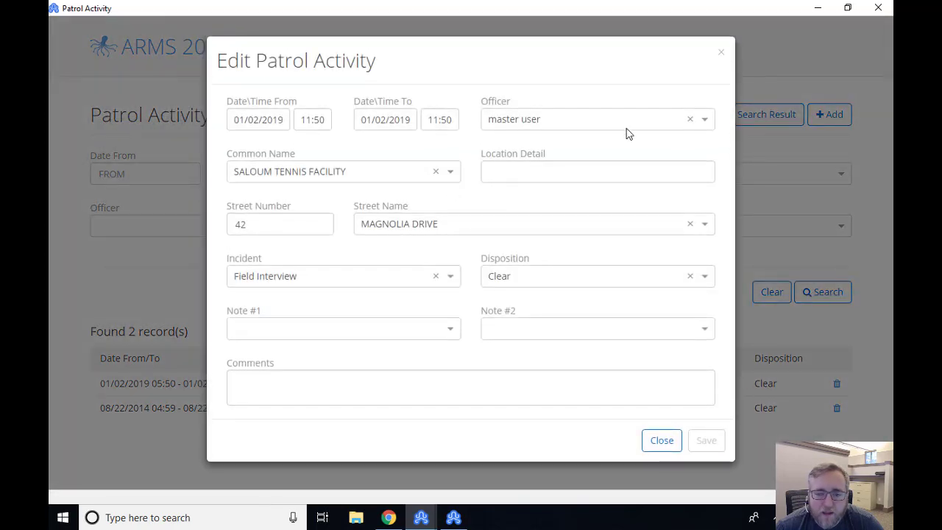
left_click(722, 53)
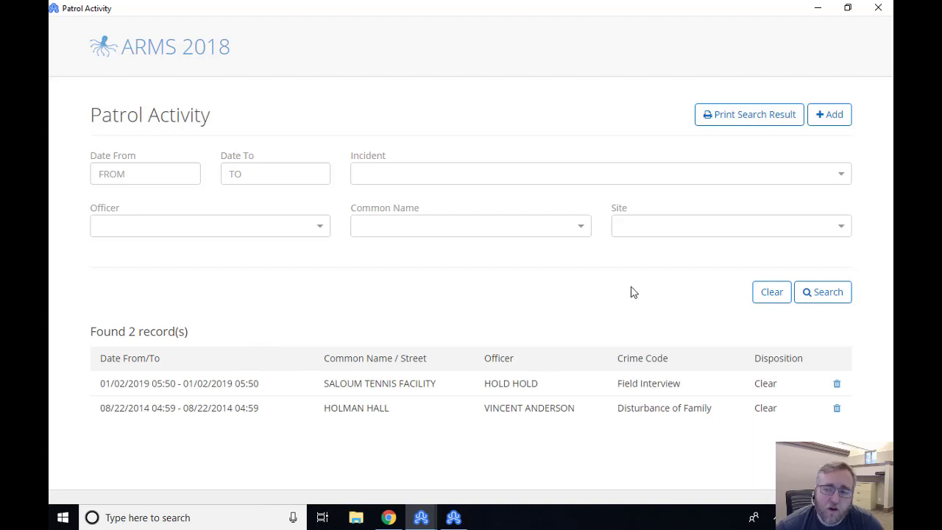
Step: Create a new patrol activity with the end date 01/03/2019 and the common name BUIE-SKIPWITH MUSEUM
left_click(832, 115)
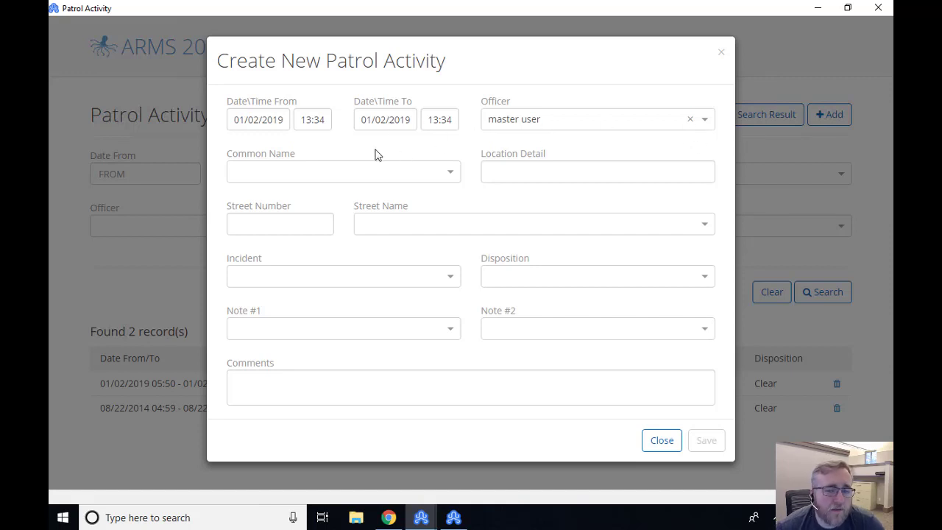
left_click(386, 119)
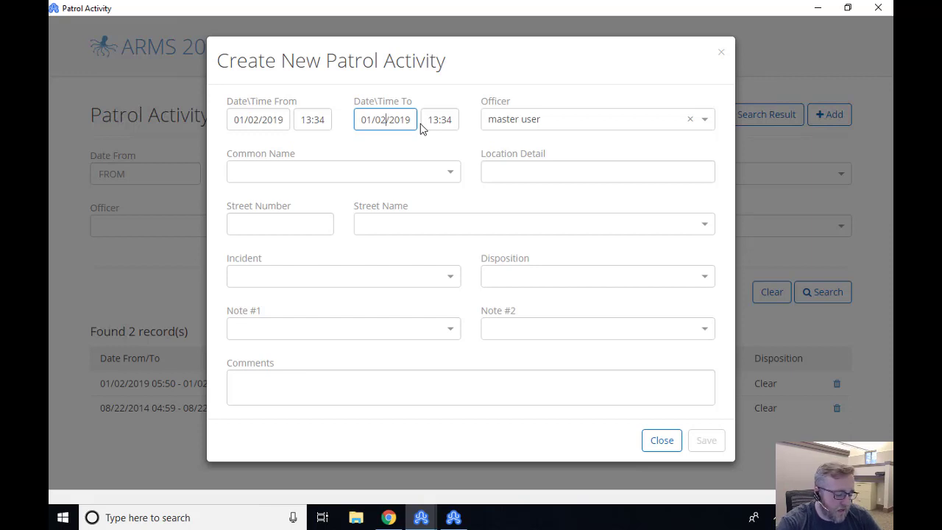
key("BackSpace")
type("3")
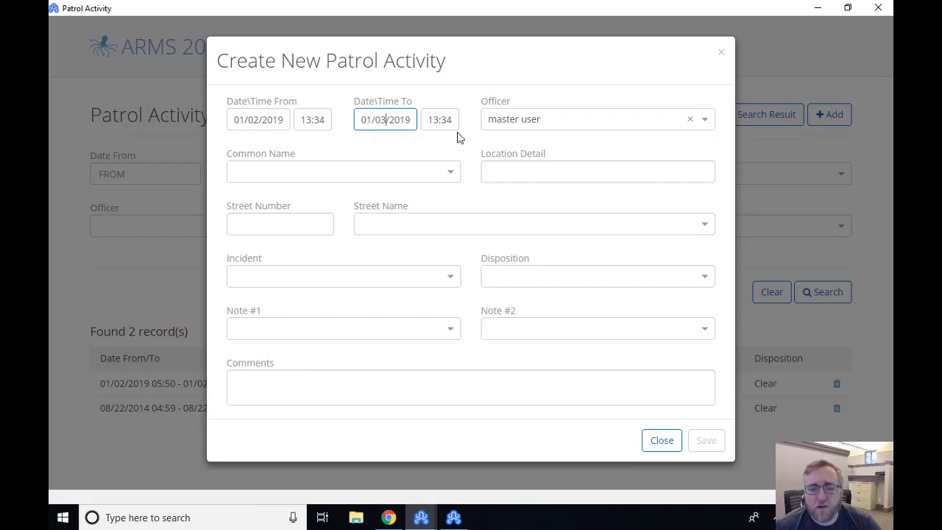
left_click(442, 174)
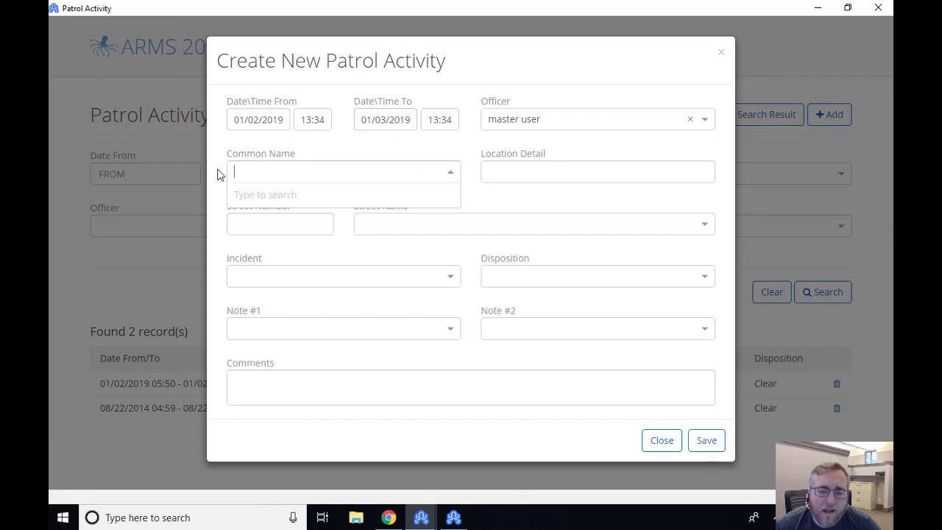
type("M")
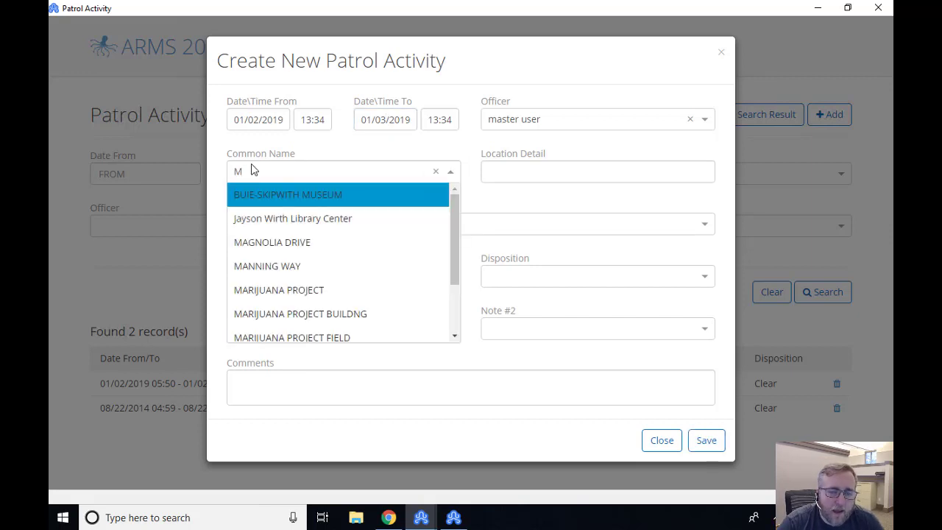
key("Return")
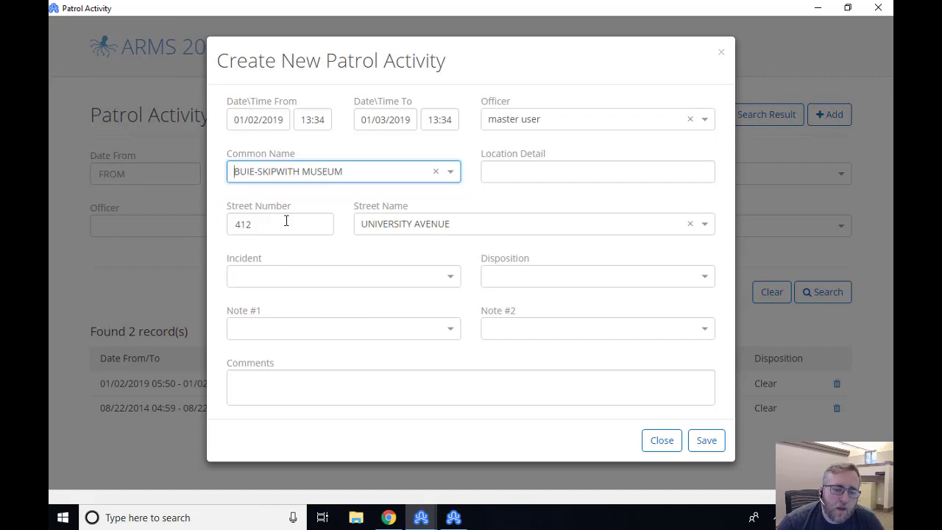
Step: Set the new patrol activity's incident to Building Check and its disposition to Clear
left_click(322, 276)
type("FOOT")
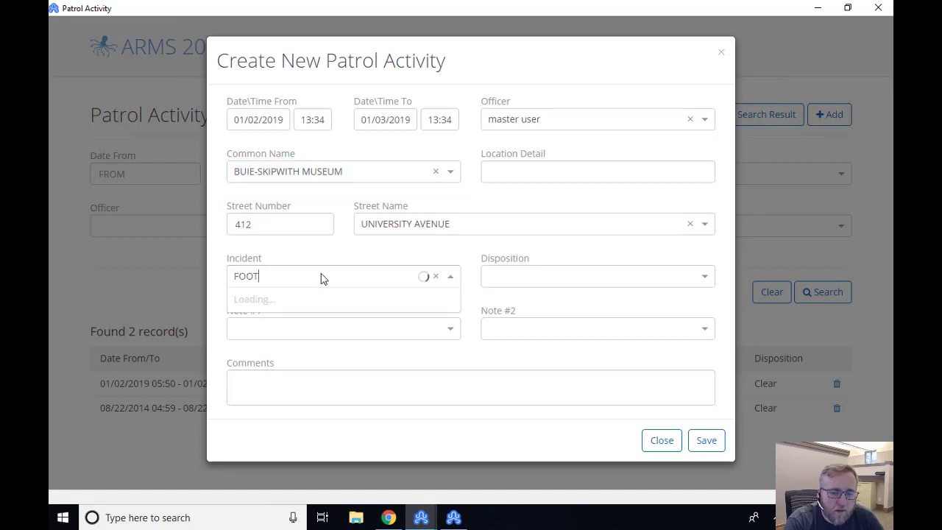
key("BackSpace")
key("BackSpace")
key("BackSpace")
key("BackSpace")
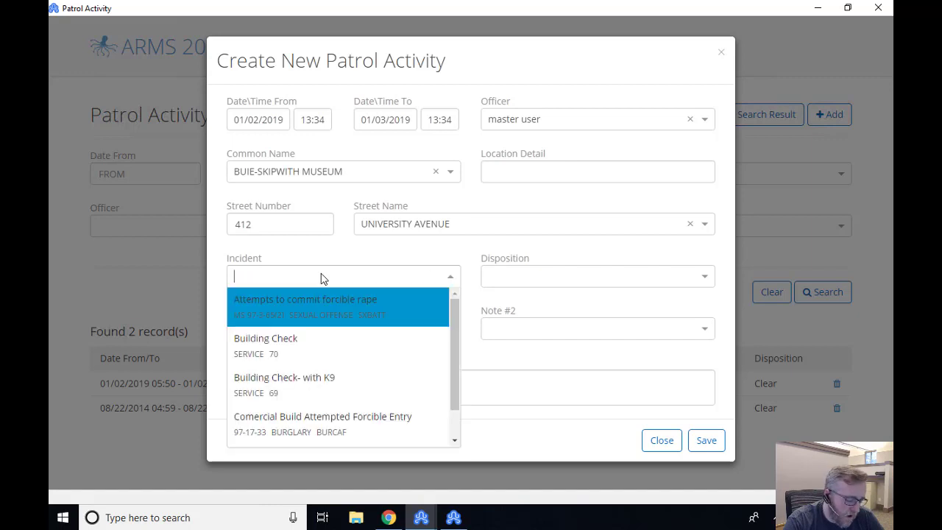
left_click(283, 355)
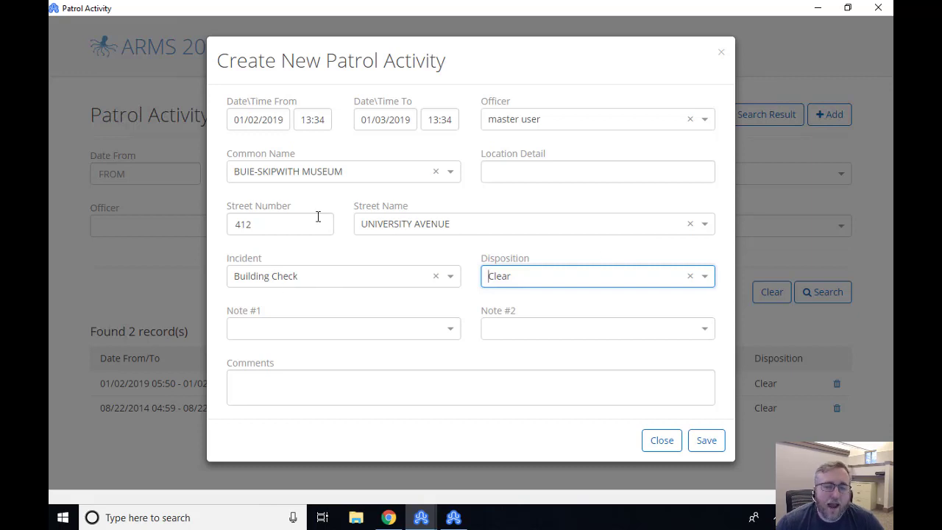
Step: Switch back to Computer Aided Dispatch and try the Dispatch by Beat option in CAD Preferences, closing the preferences without saving
key("alt+Tab")
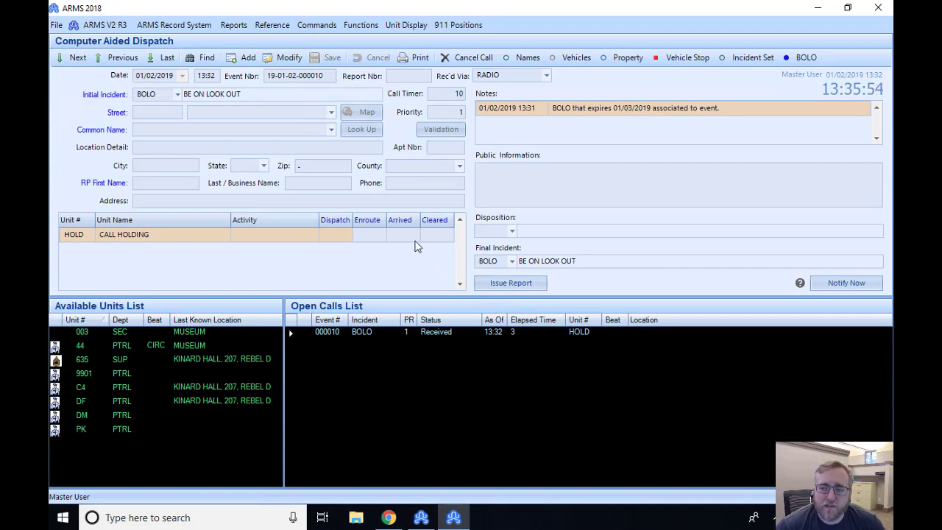
left_click(359, 25)
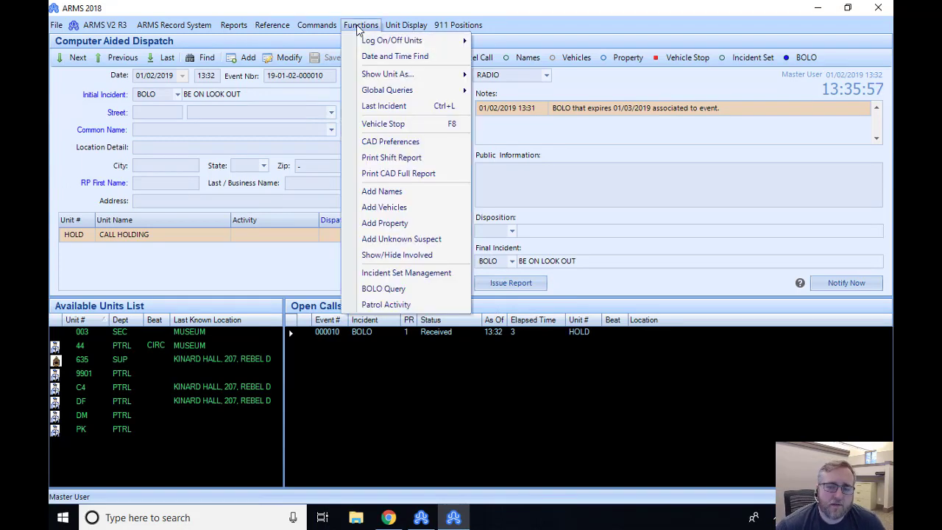
left_click(375, 142)
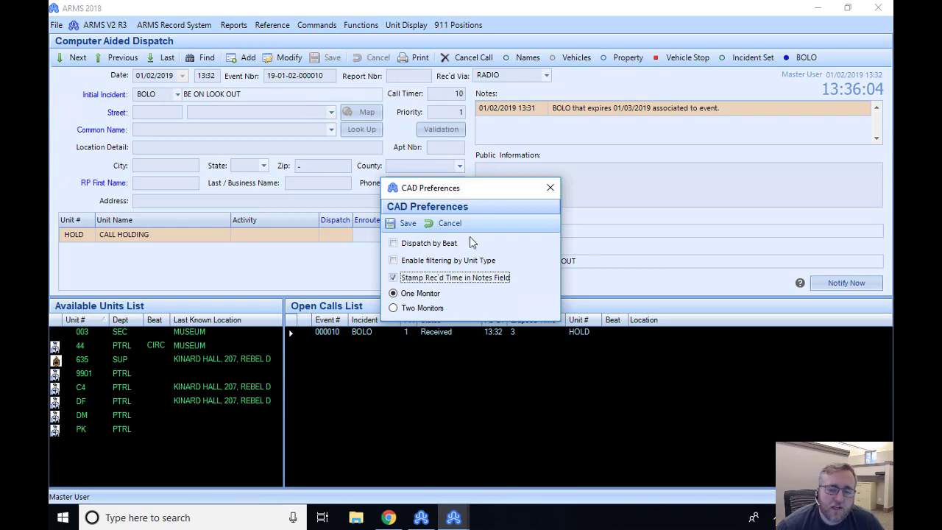
left_click(427, 245)
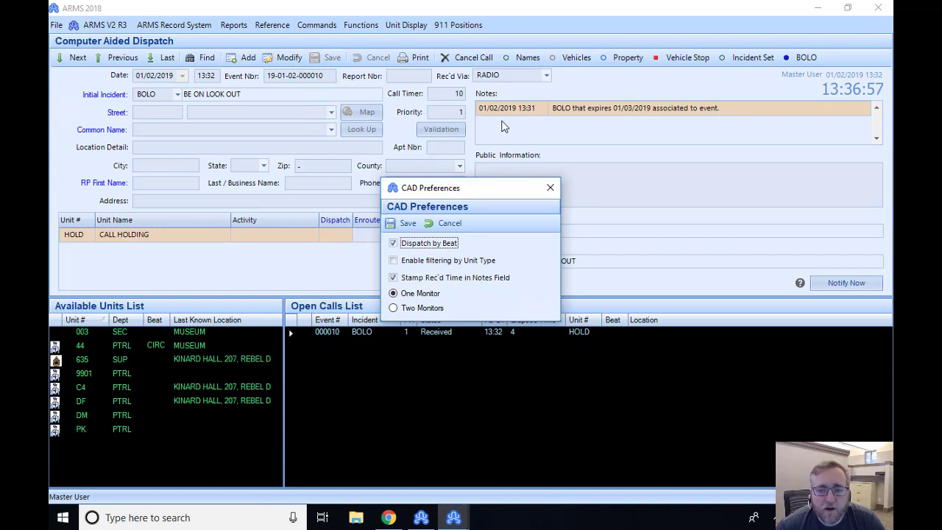
left_click(550, 188)
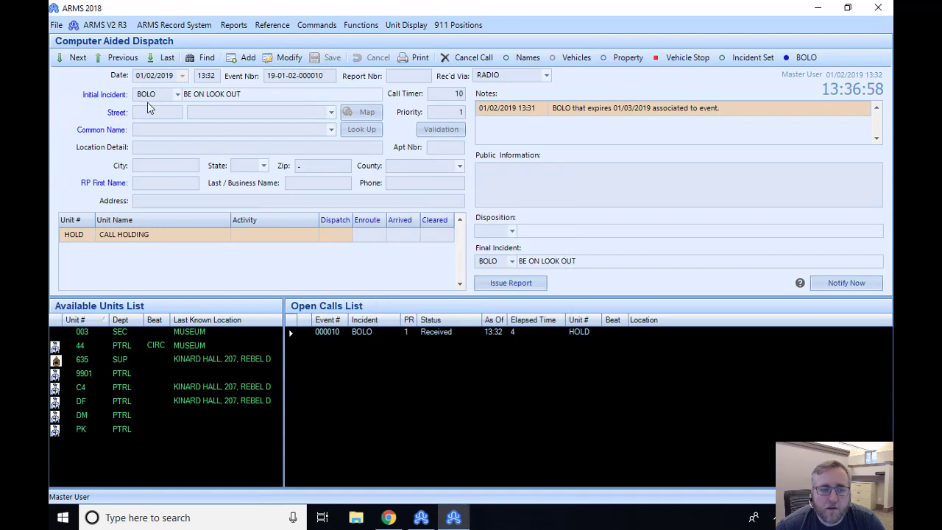
Step: Go back to the FIRE ALARM event at MUSEUM and add the note "This is a note on my call"
left_click(120, 58)
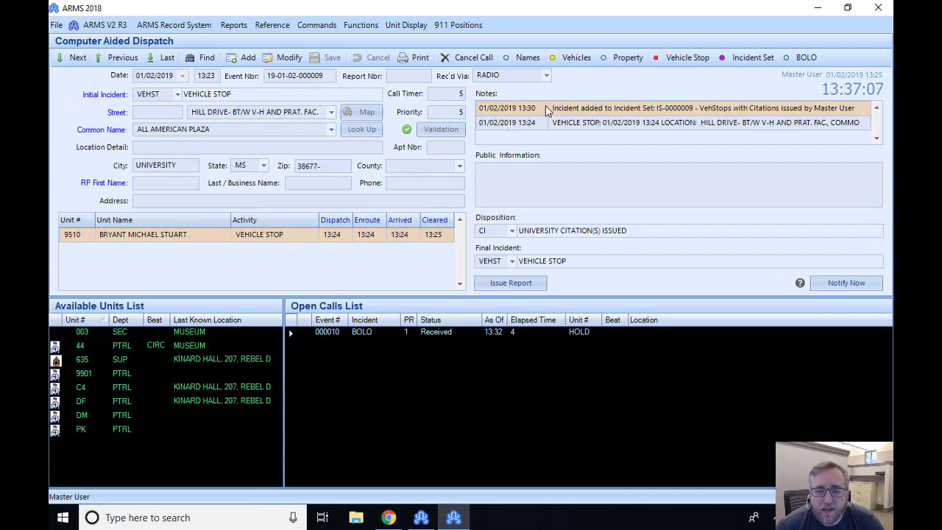
left_click(115, 59)
left_click(115, 59)
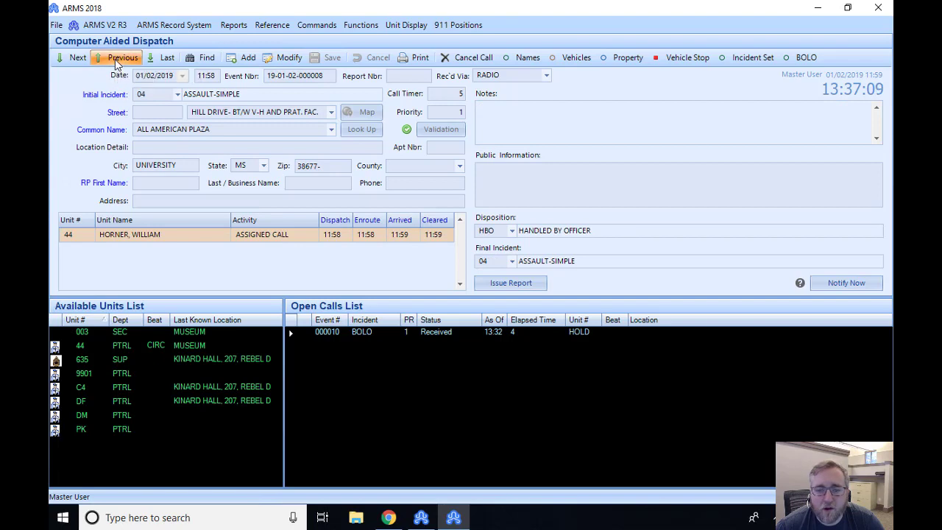
right_click(557, 121)
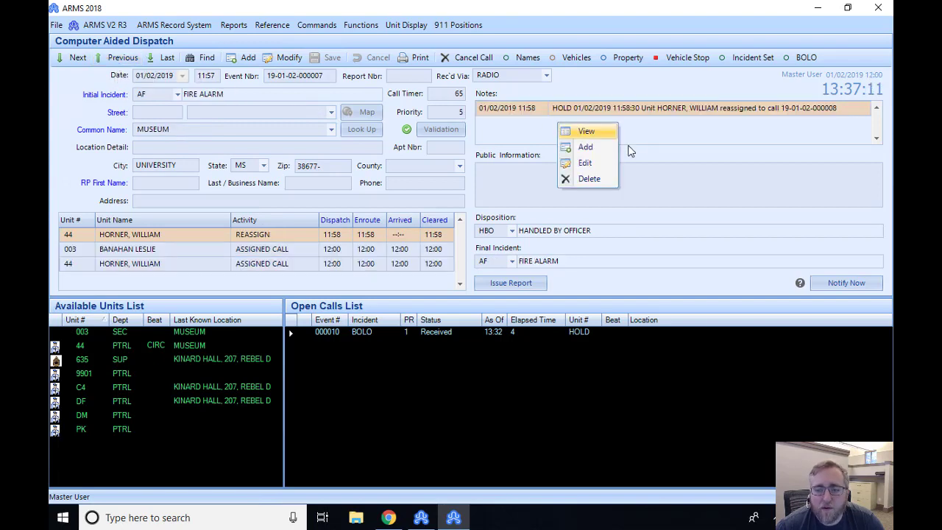
left_click(578, 151)
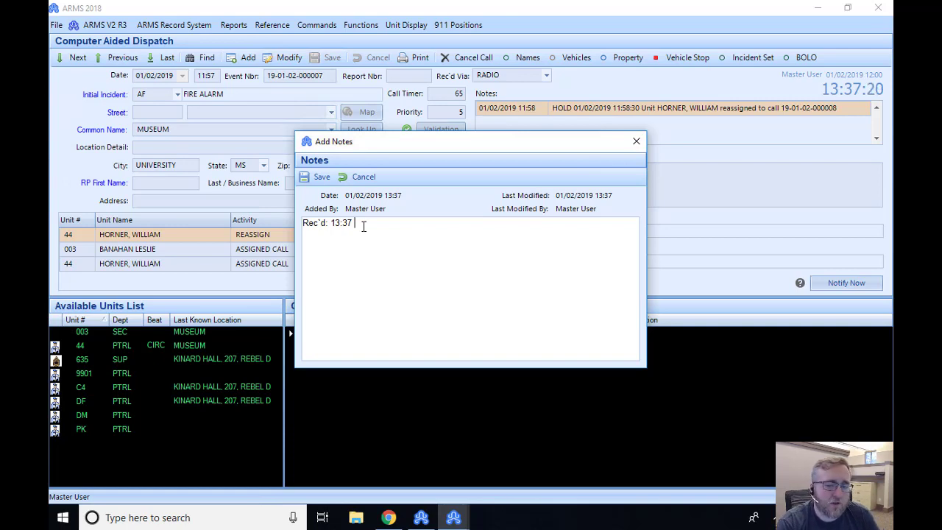
type("This is ")
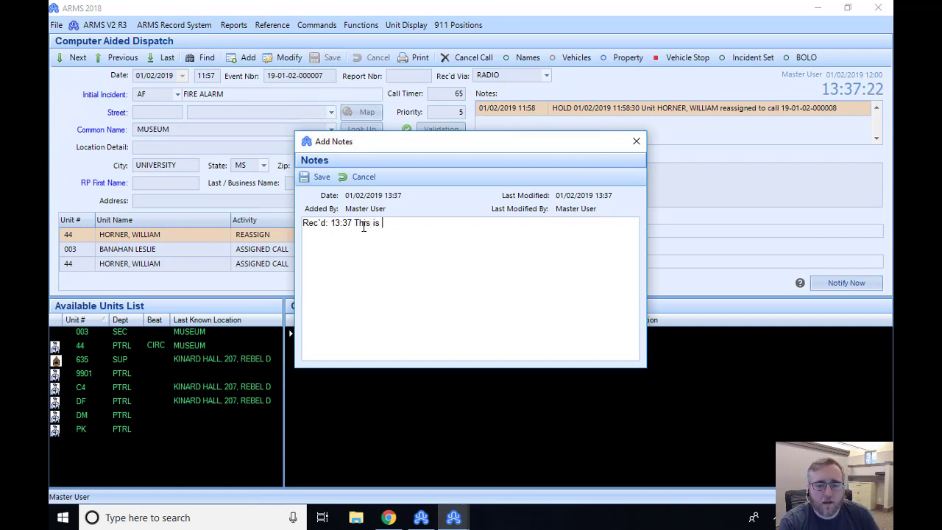
type("a note pon")
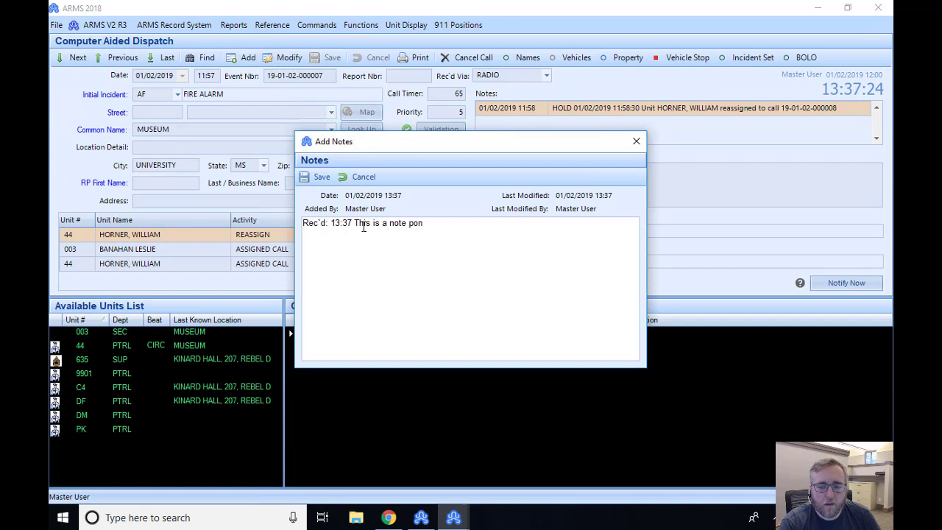
key("BackSpace")
key("BackSpace")
key("BackSpace")
type("on my call")
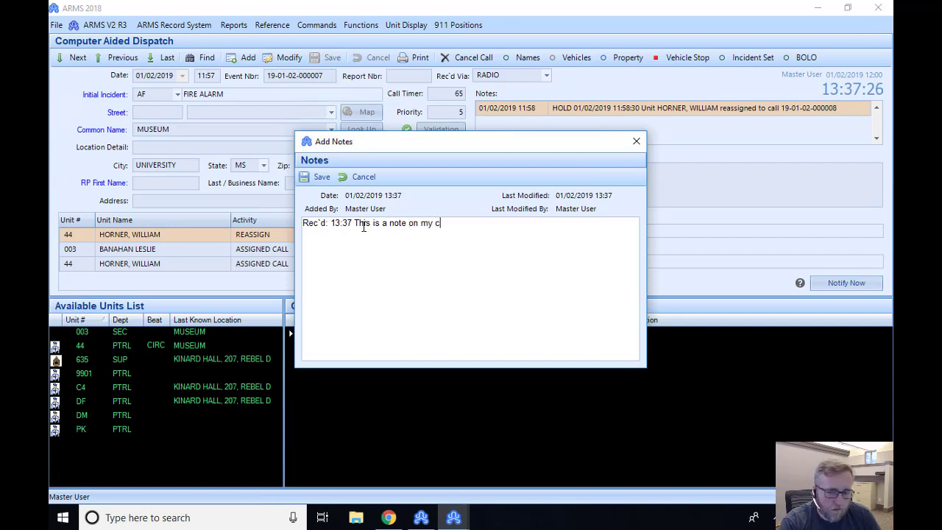
left_click(322, 175)
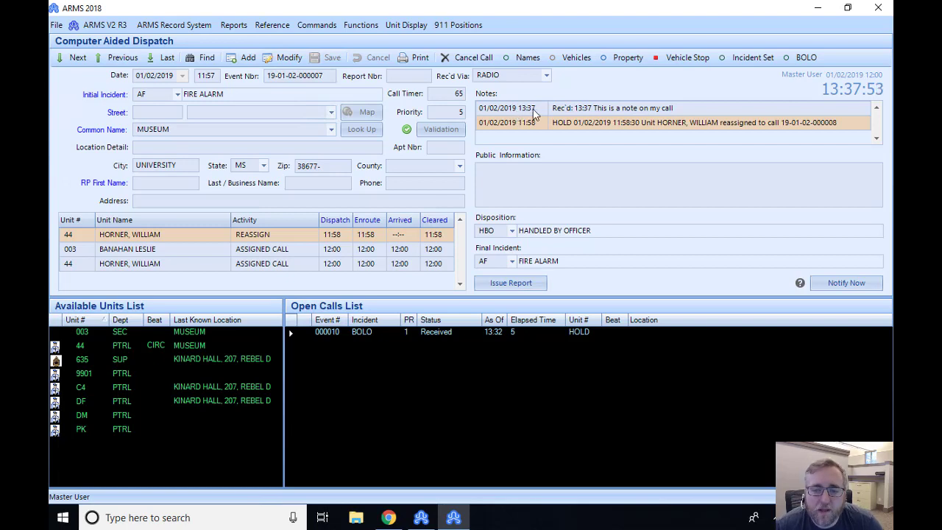
Step: Try the Two Monitors option in CAD Preferences, switch back to One Monitor and close the preferences without saving
left_click(360, 25)
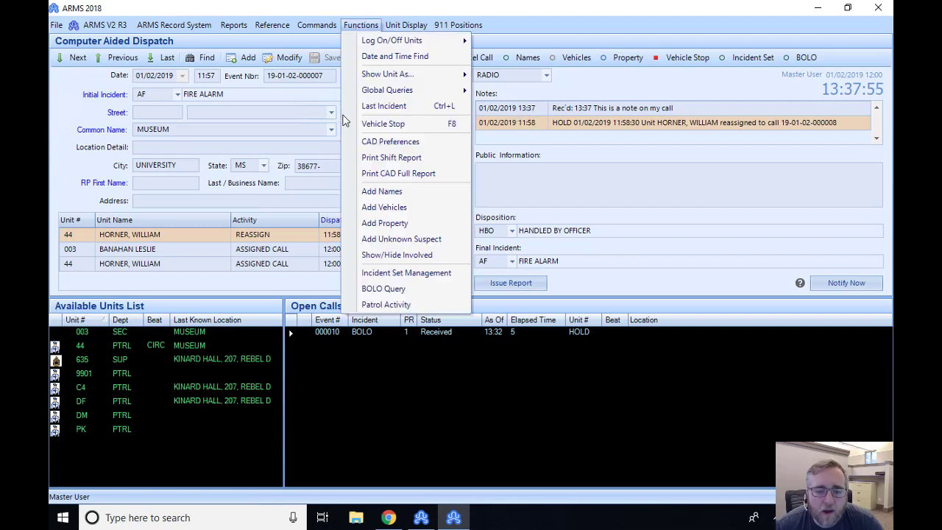
left_click(368, 141)
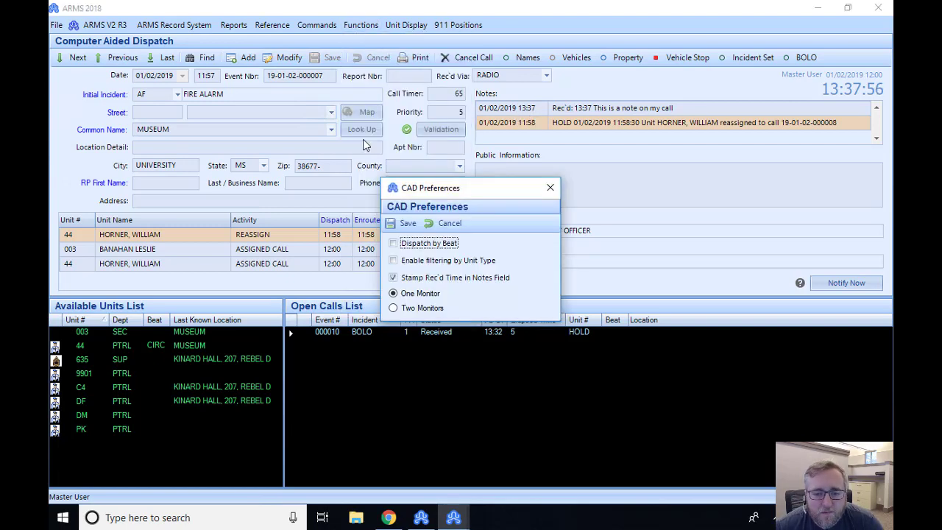
left_click(417, 308)
left_click(412, 293)
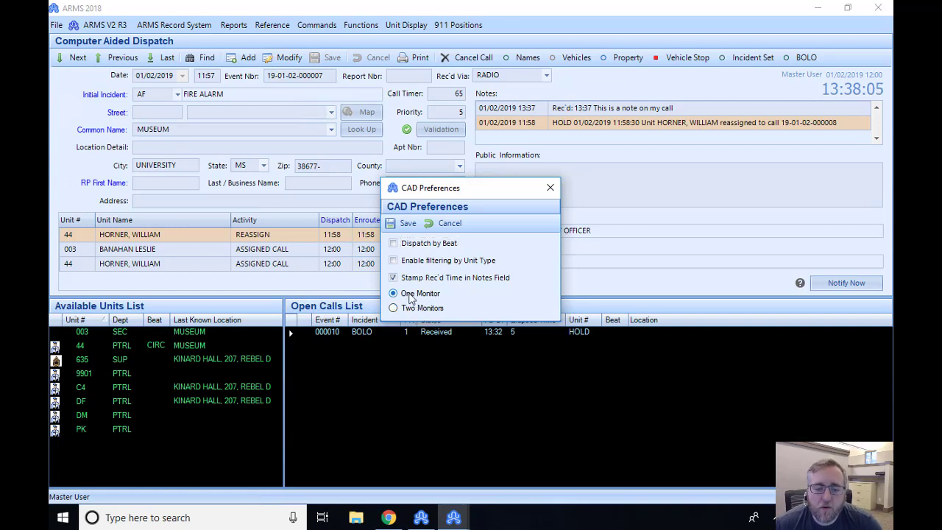
left_click(414, 307)
left_click(413, 294)
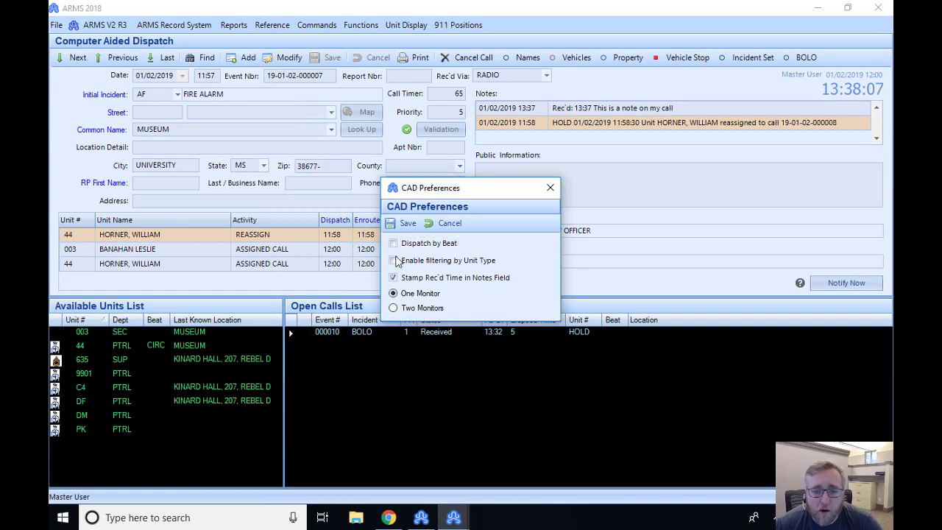
left_click(550, 188)
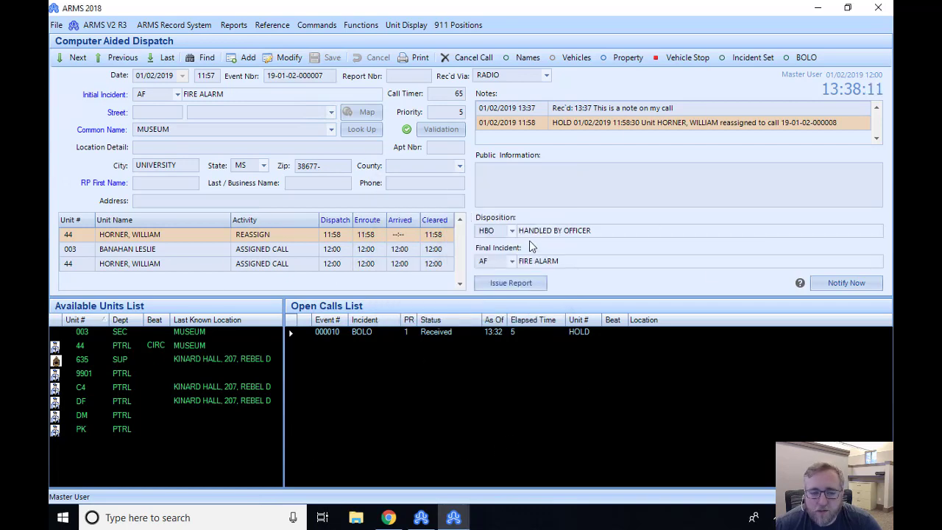
left_click_drag(247, 12, 285, 34)
double_click(285, 34)
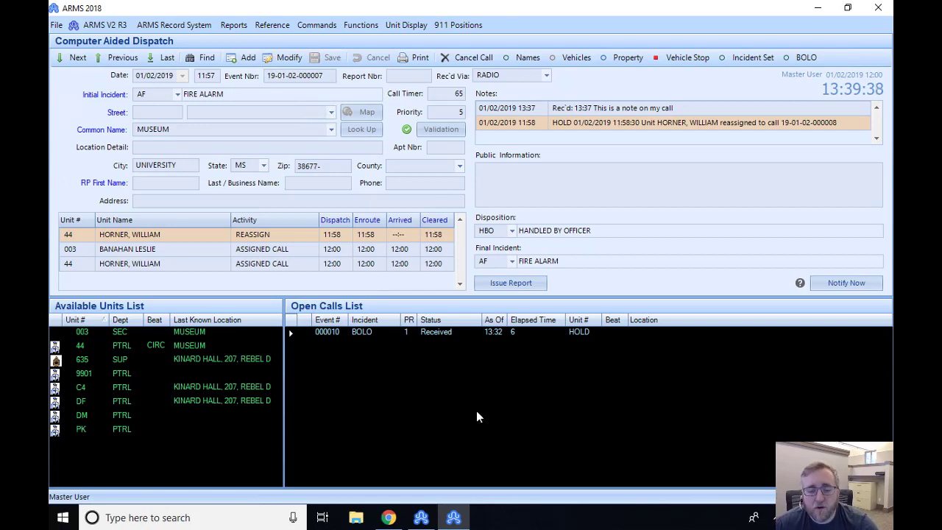
Step: Cancel the open BOLO call and save its cancellation note with only the received-time stamp
double_click(371, 332)
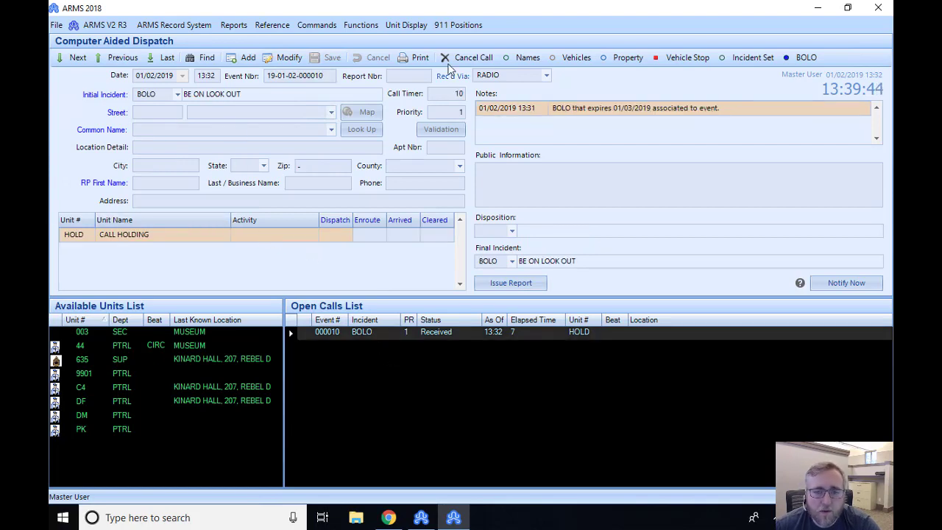
left_click(463, 57)
left_click(488, 306)
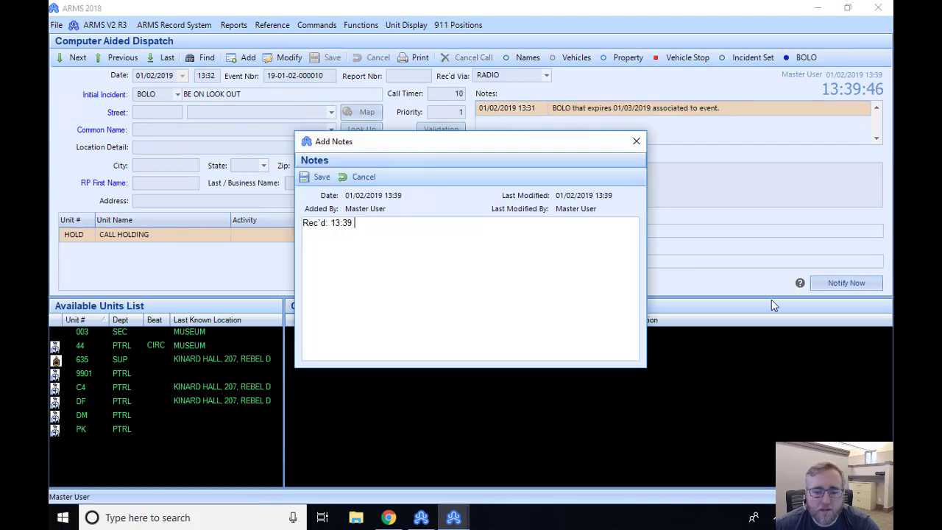
left_click(322, 177)
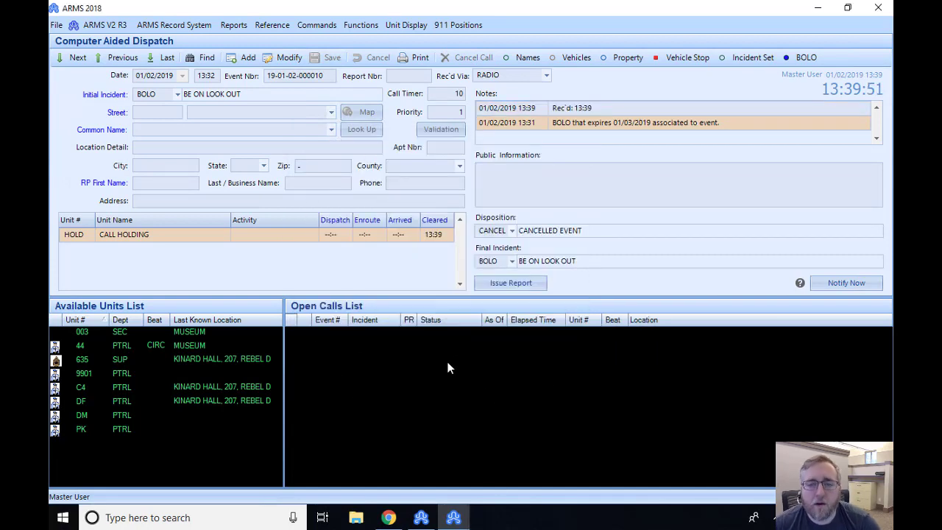
Step: Add a new call with the initial incident FIRE ALARM and the common name MUSEUM
left_click(249, 57)
left_click(178, 95)
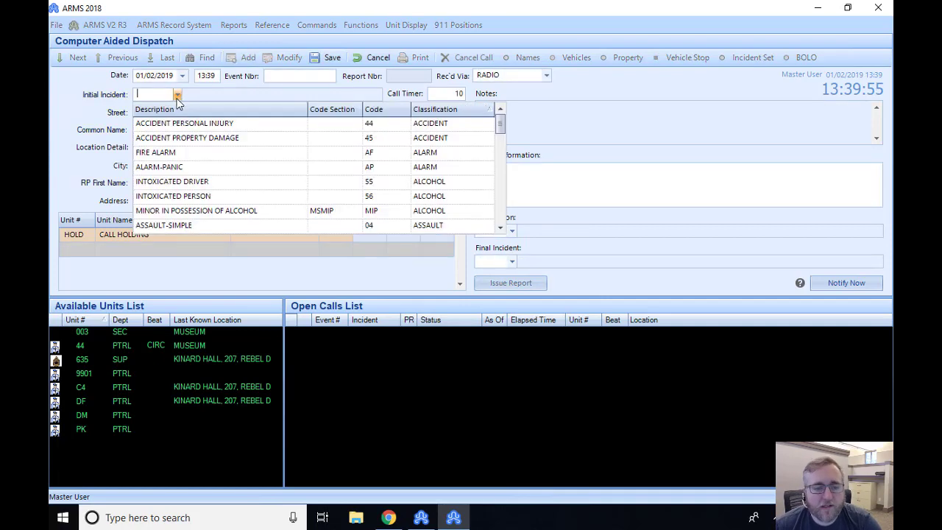
left_click(167, 154)
left_click(316, 129)
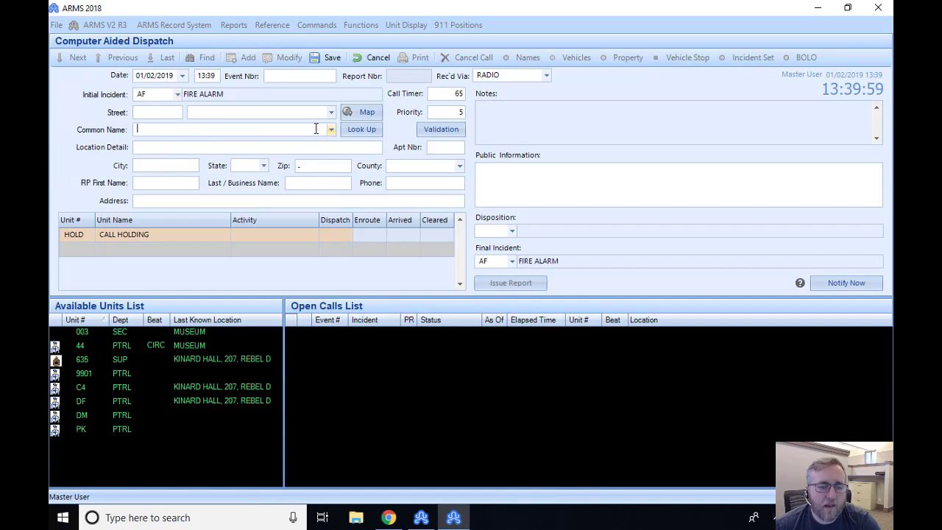
type("MUSEUM")
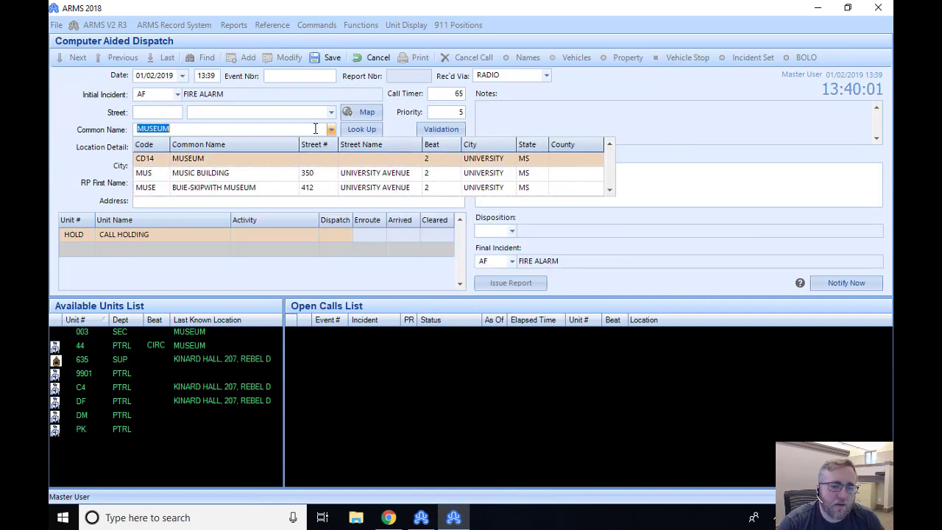
key("Tab")
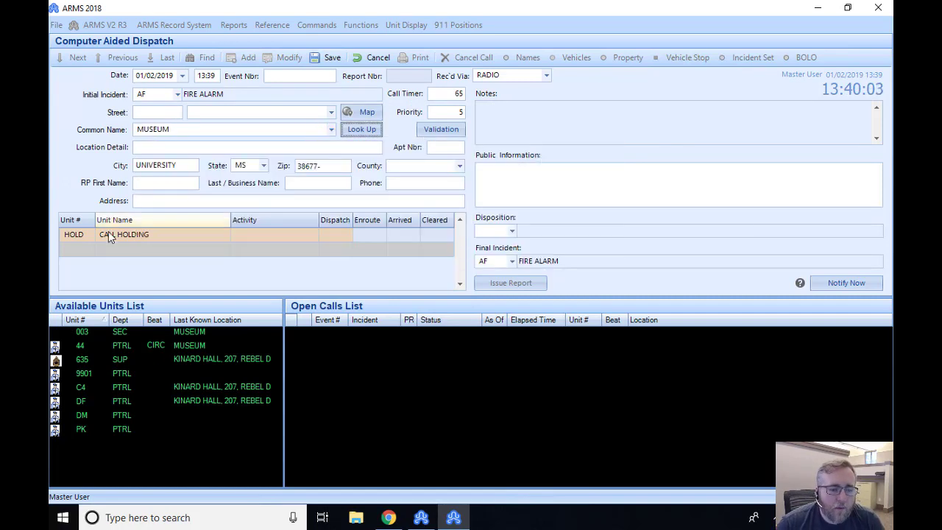
Step: Assign unit C4 to the fire alarm call as ASSIGNED CALL, enter 13:40 as enroute and arrived times, and save the call
left_click(82, 234)
double_click(83, 234)
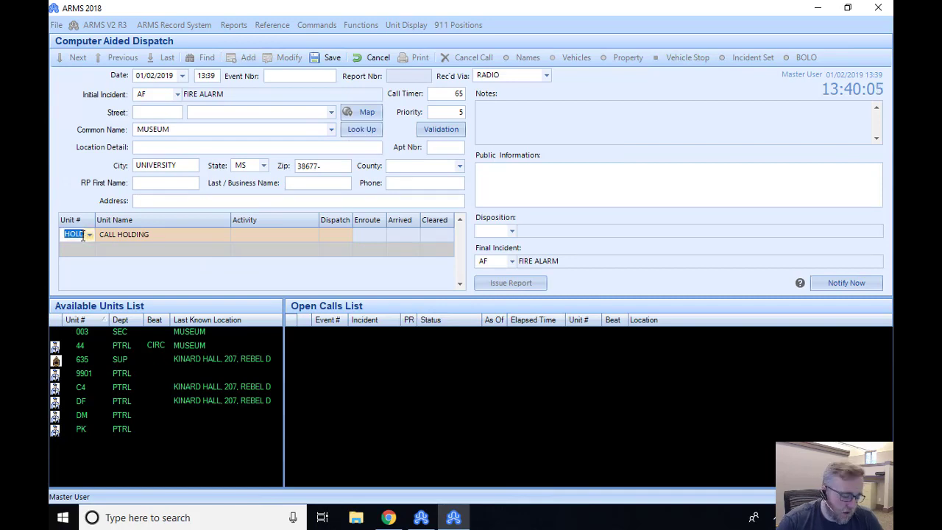
type("c4")
key("Tab")
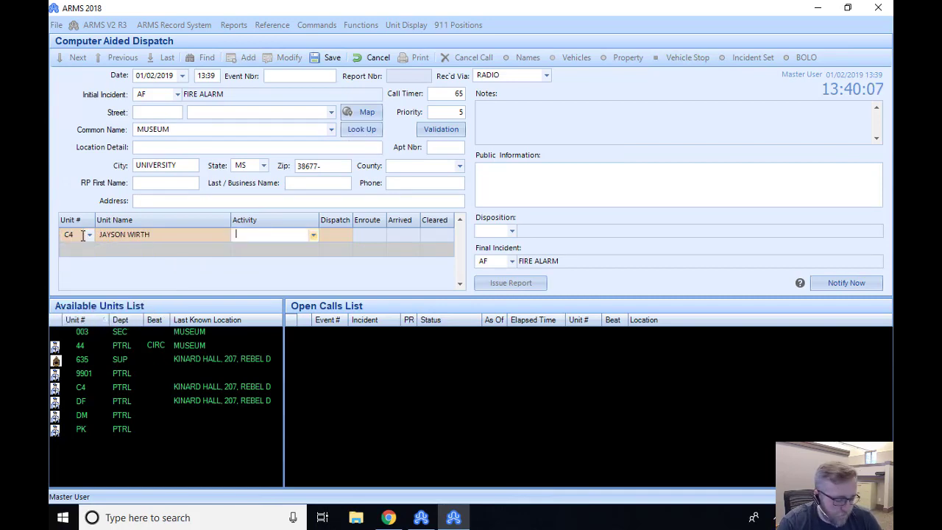
type("as")
key("Tab")
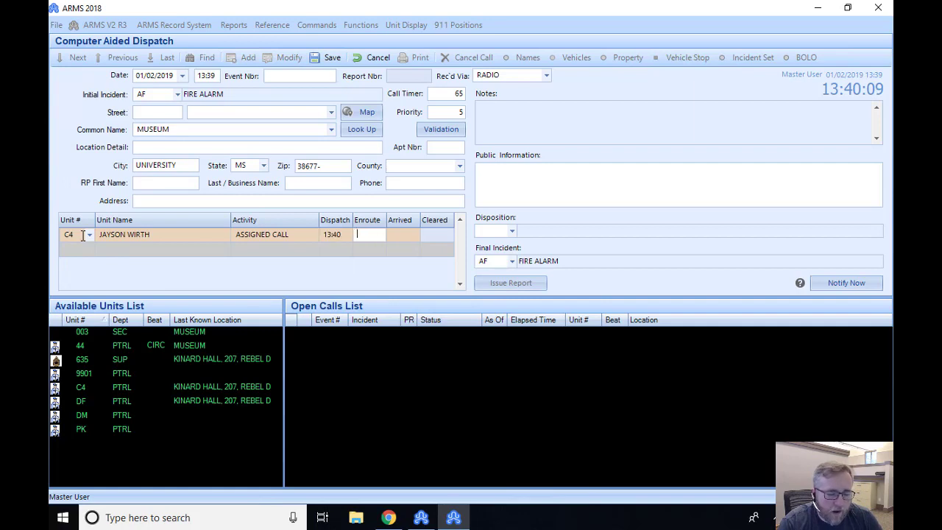
type("t")
key("Tab")
type("t")
key("Tab")
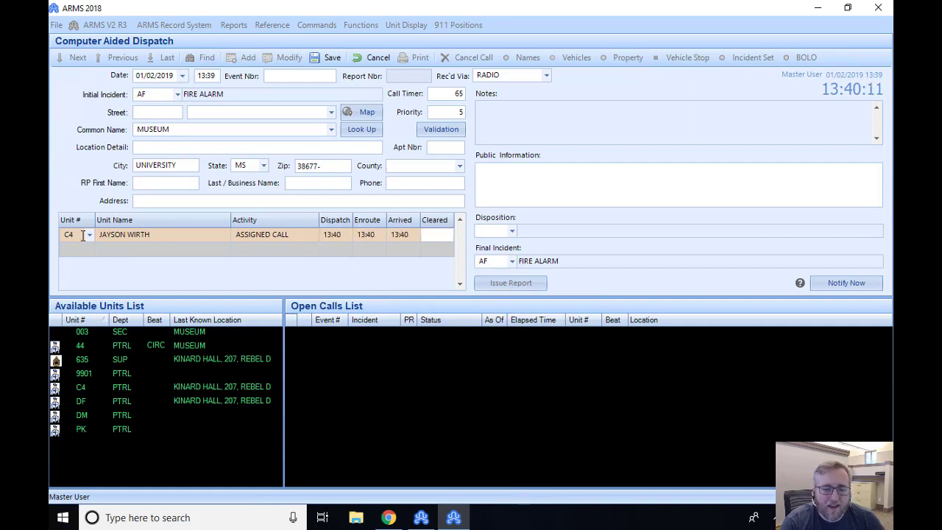
key("ctrl+s")
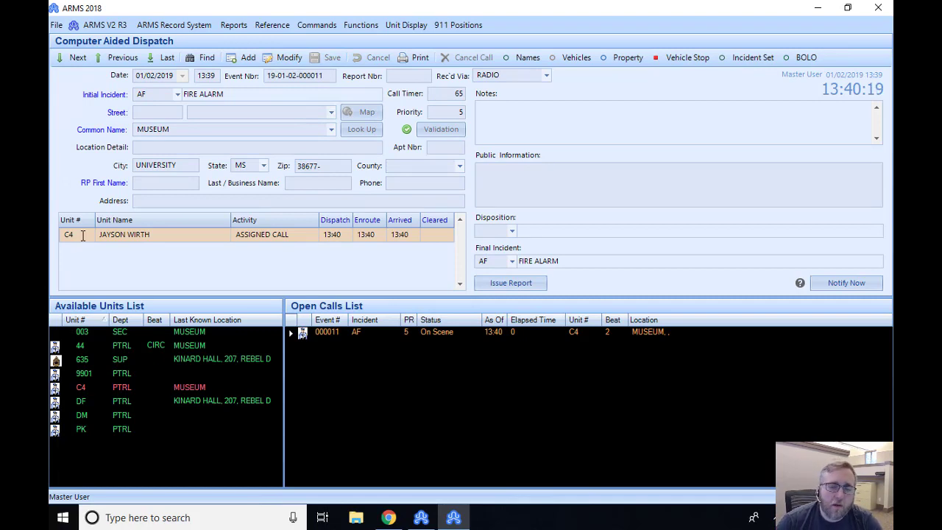
Step: Add a new call with the initial incident INTOXICATED PERSON and the common name ALL AMERICAN PLAZA
left_click(245, 58)
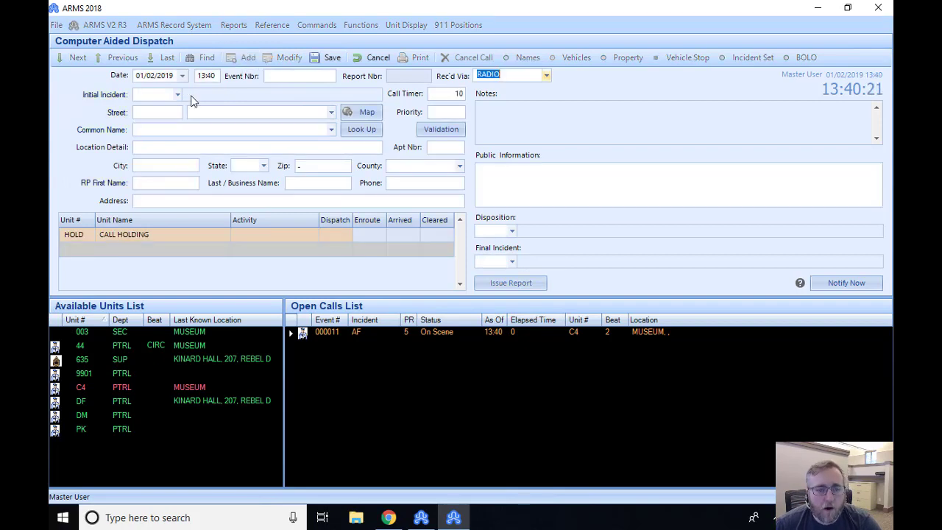
left_click(178, 95)
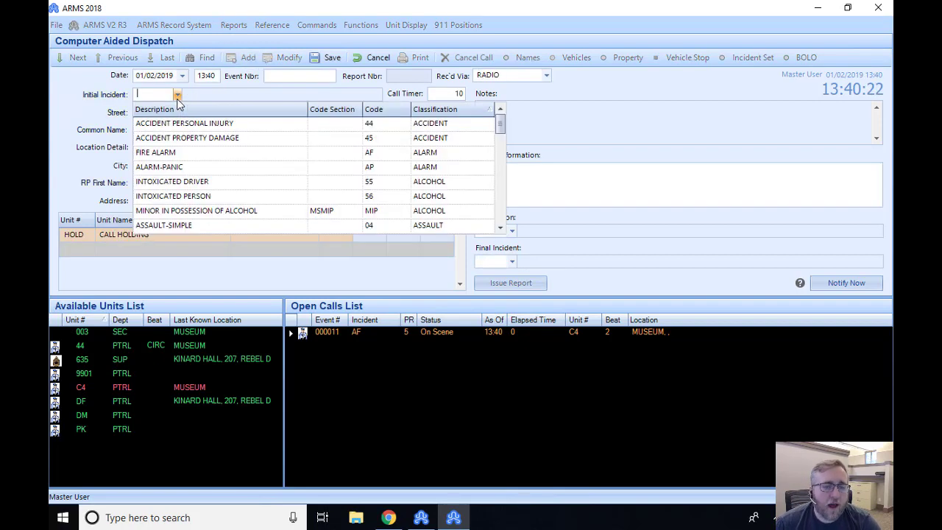
left_click(189, 196)
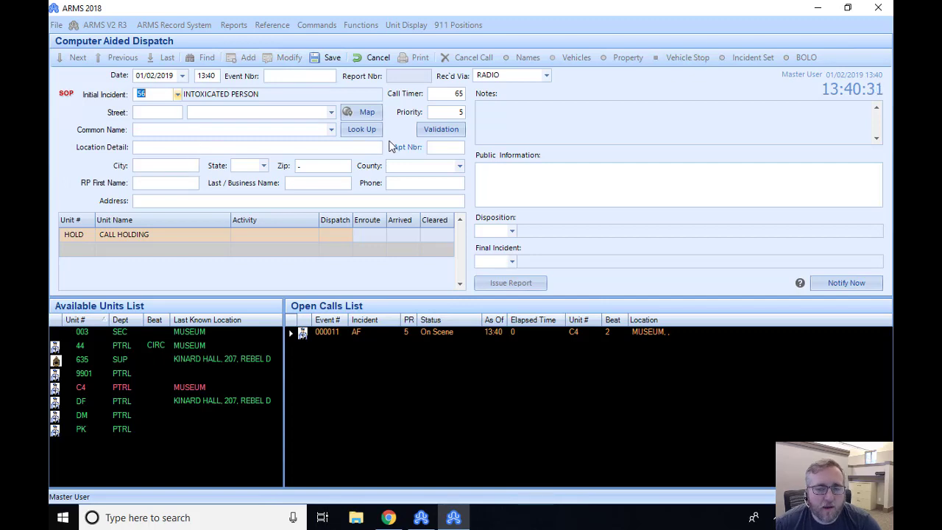
left_click(227, 131)
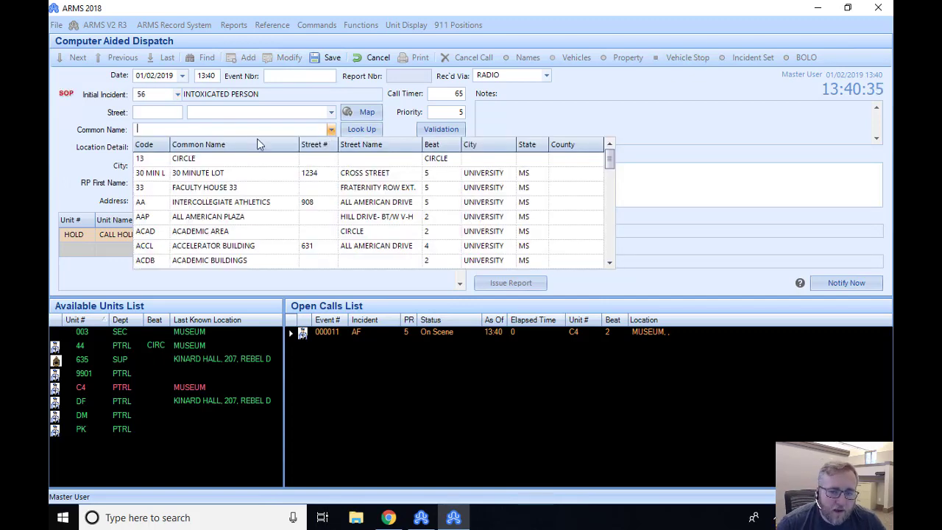
left_click(213, 217)
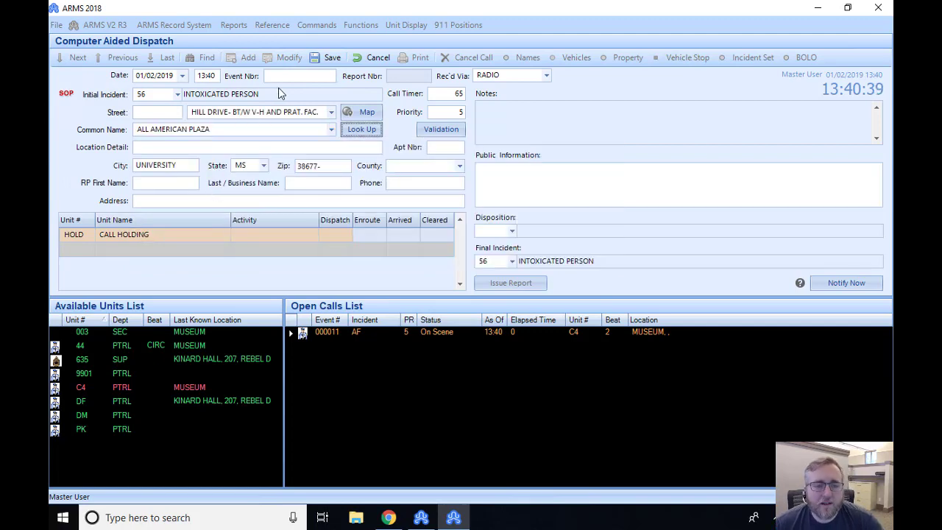
Step: Assign unit C4 to the intoxicated person call as ASSIGNED CALL, leave the enroute time blank, and save the call
left_click(73, 235)
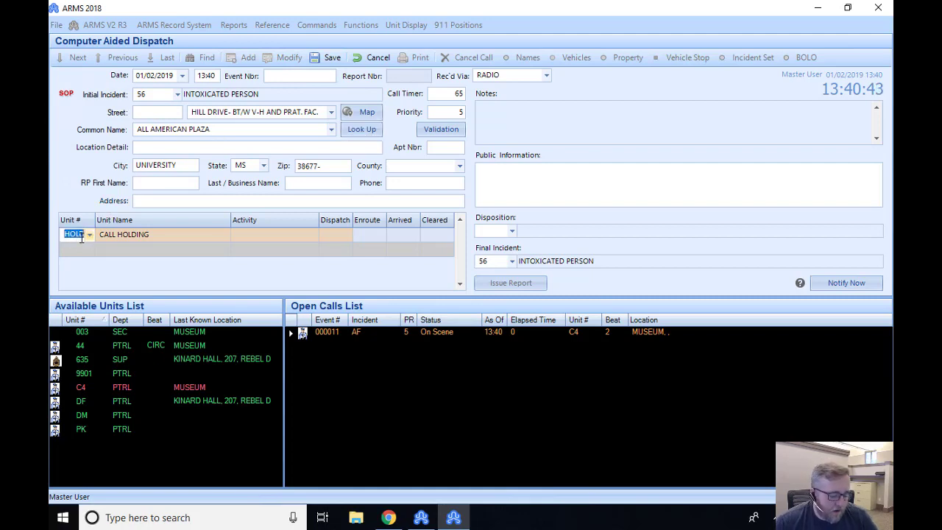
type("C4")
key("Tab")
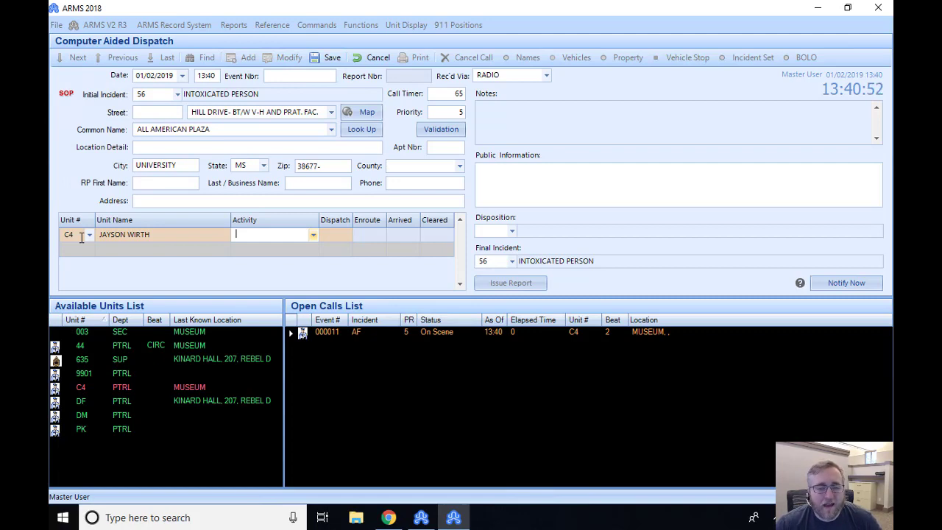
type("as")
key("Tab")
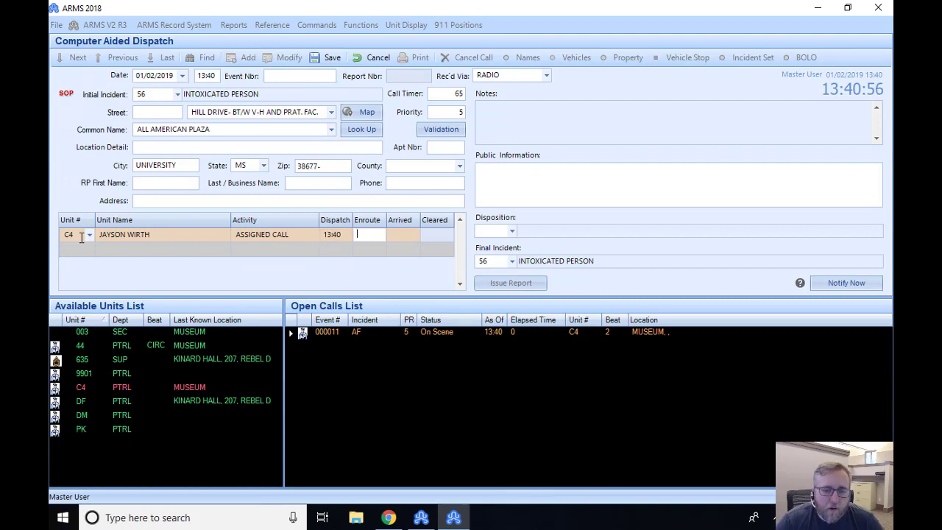
key("ctrl+s")
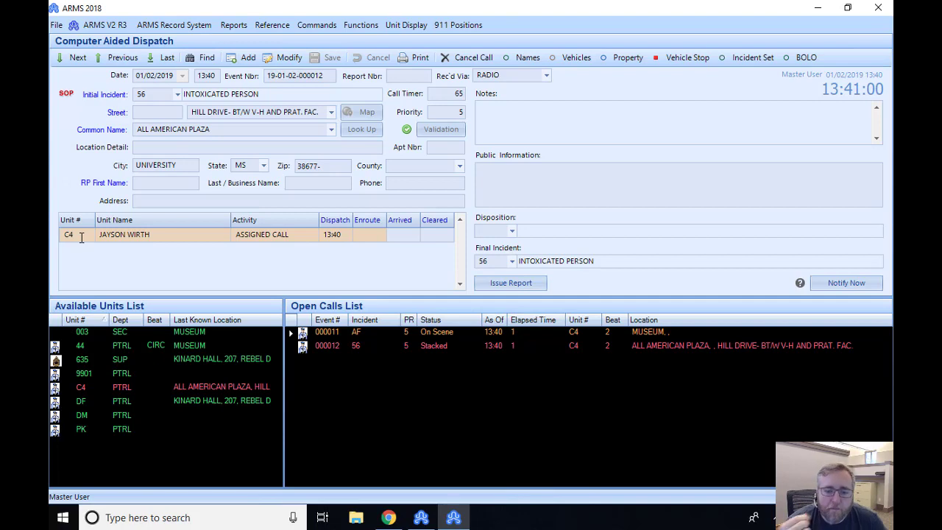
Step: Clear unit C4 from the fire alarm call with the disposition FALSE ALARM and assign it to the stacked intoxicated person call
left_click(351, 332)
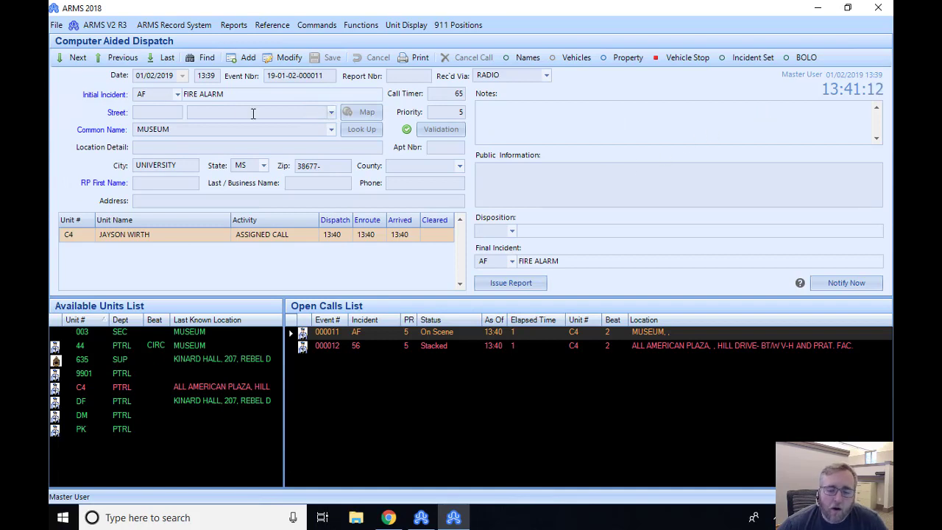
left_click(327, 345)
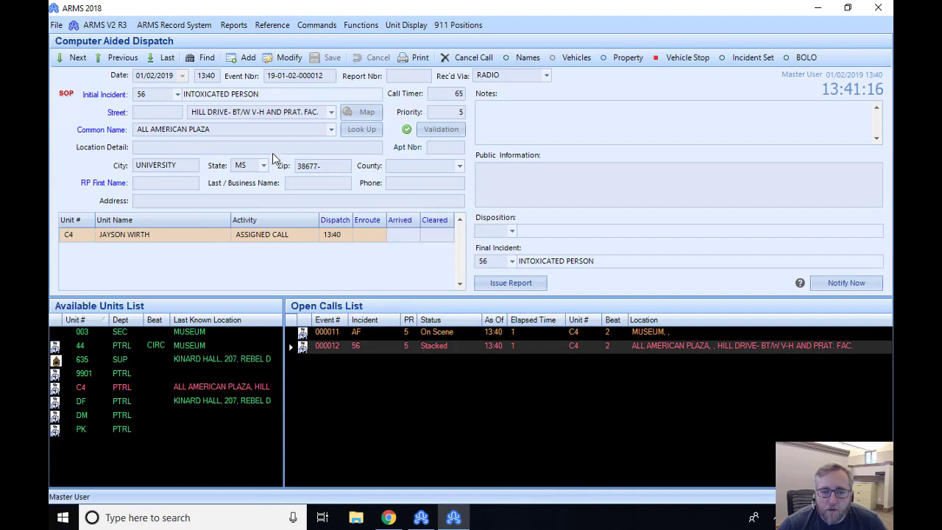
left_click(418, 333)
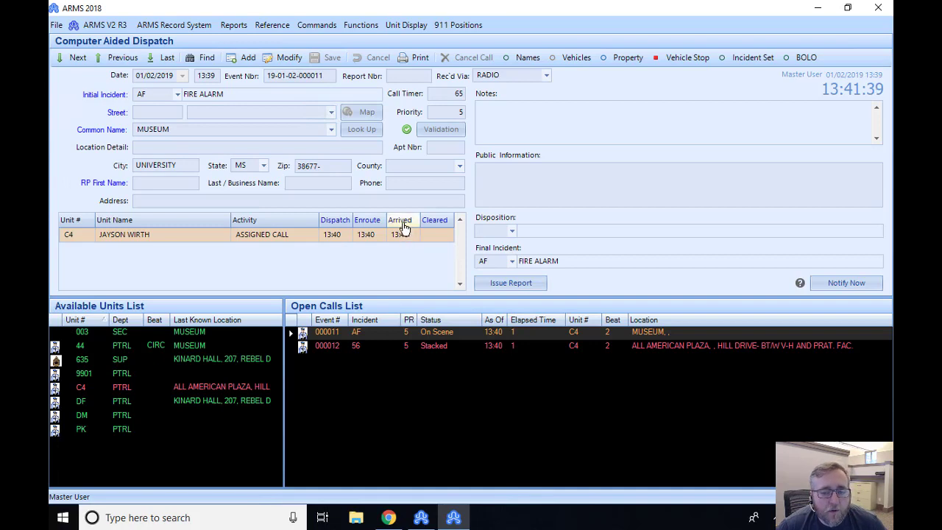
double_click(439, 235)
left_click_drag(424, 138, 407, 80)
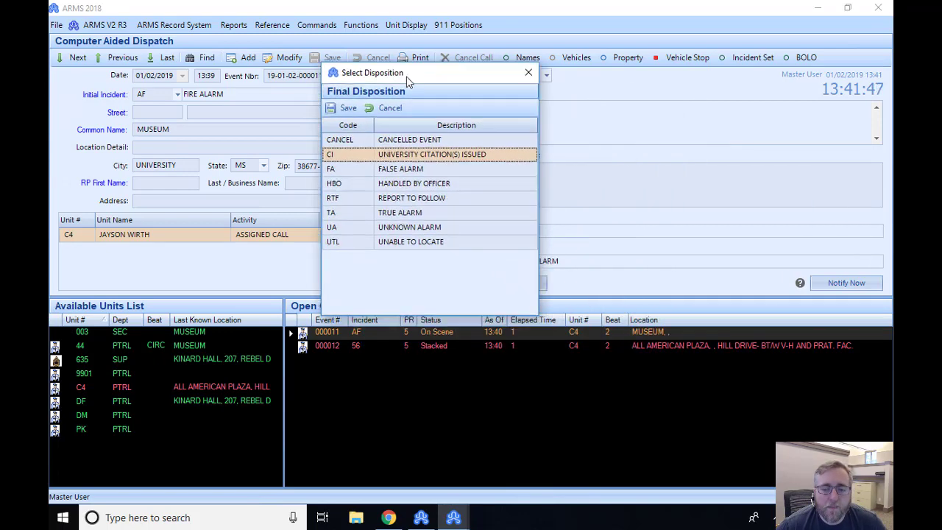
left_click(399, 170)
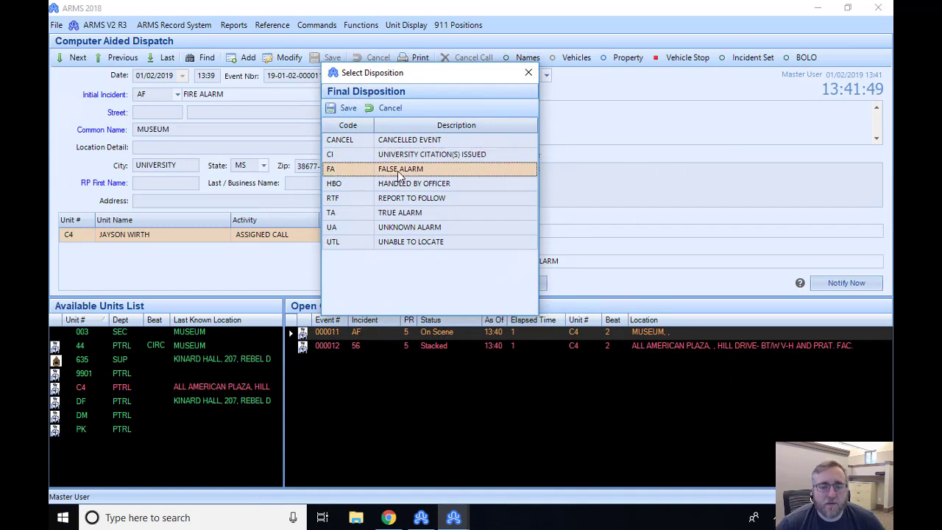
left_click(346, 108)
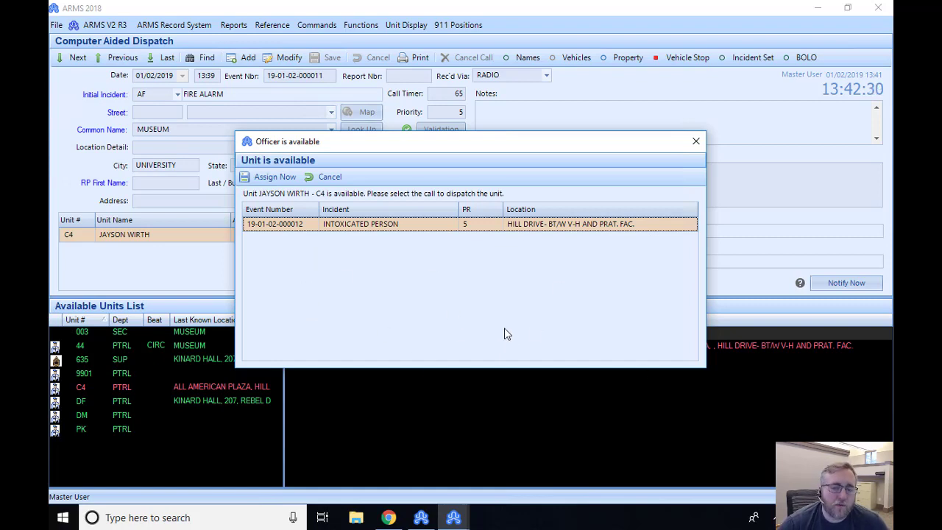
left_click(269, 178)
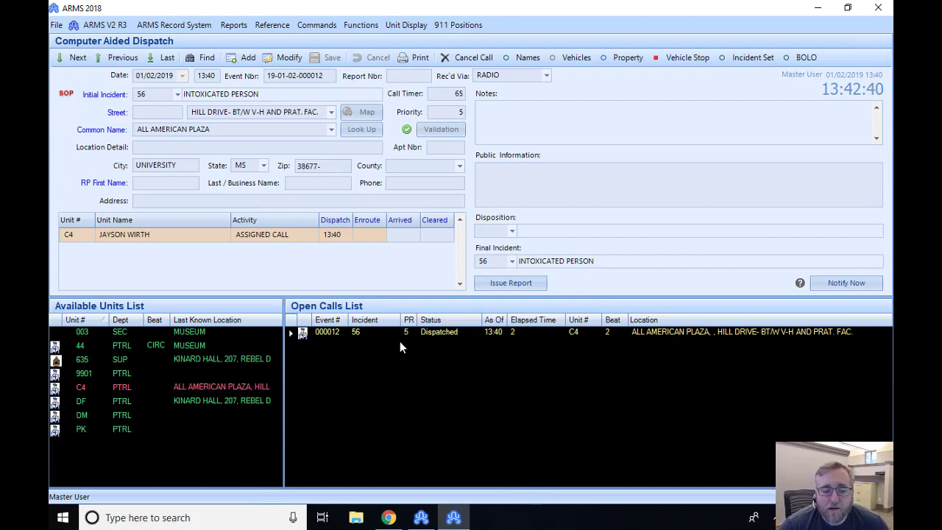
Step: Record 13:42 as C4's enroute, arrived and cleared times on the intoxicated person call and save the disposition FALSE ALARM
left_click(376, 240)
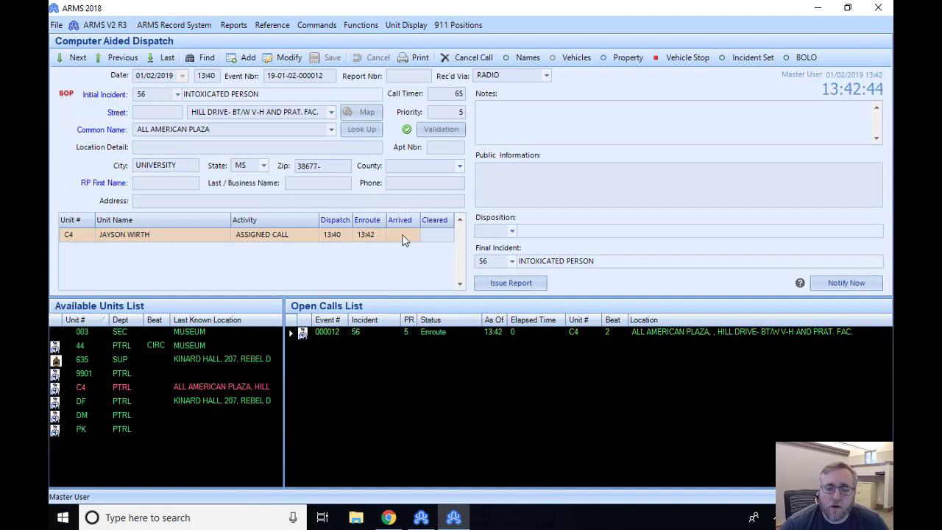
left_click(403, 240)
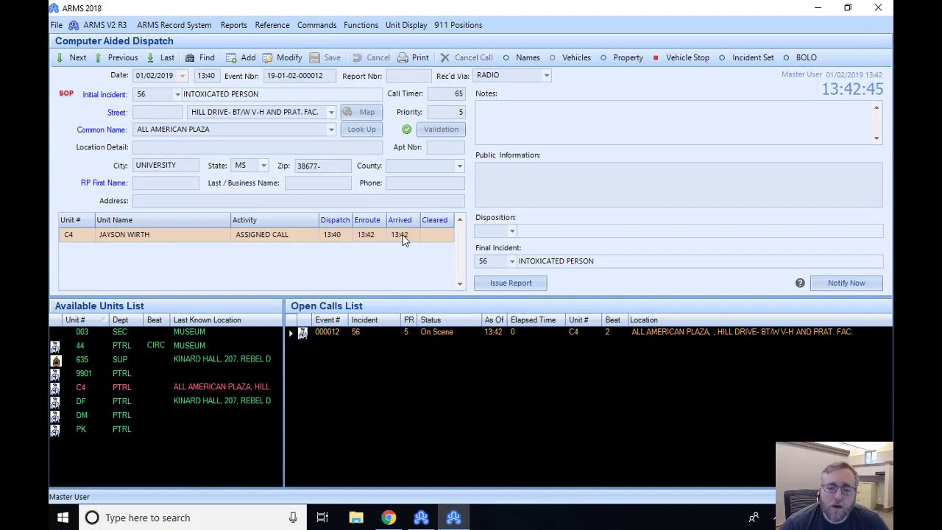
left_click(441, 235)
left_click(388, 168)
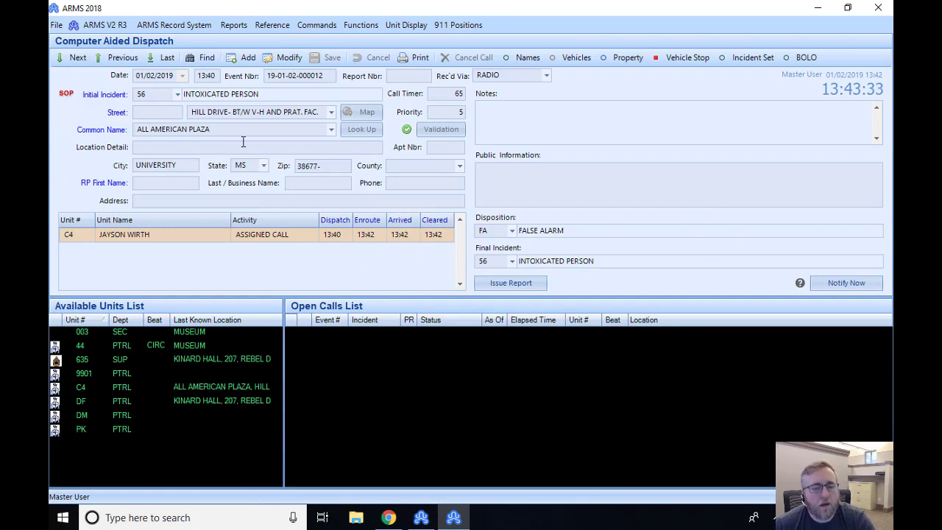
Step: Add another new call with the initial incident FIRE ALARM and the common name MUSEUM
left_click(248, 59)
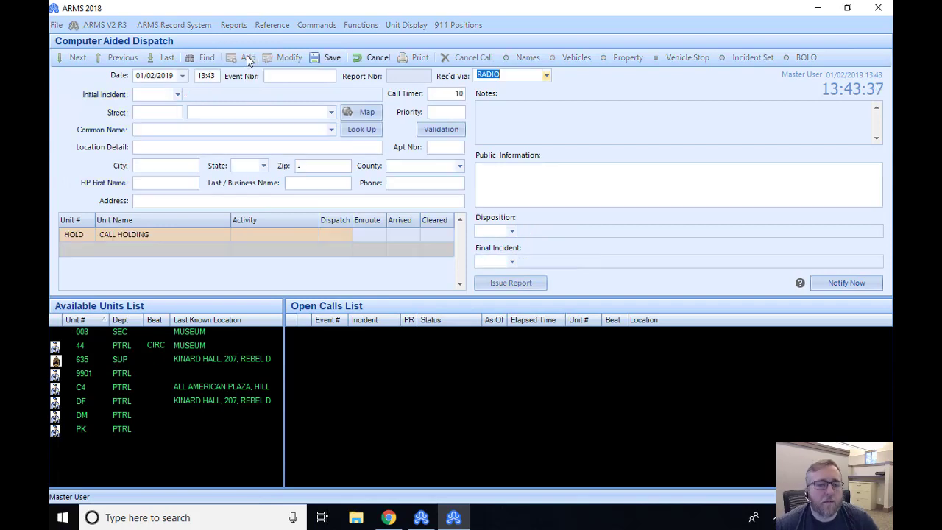
left_click(177, 94)
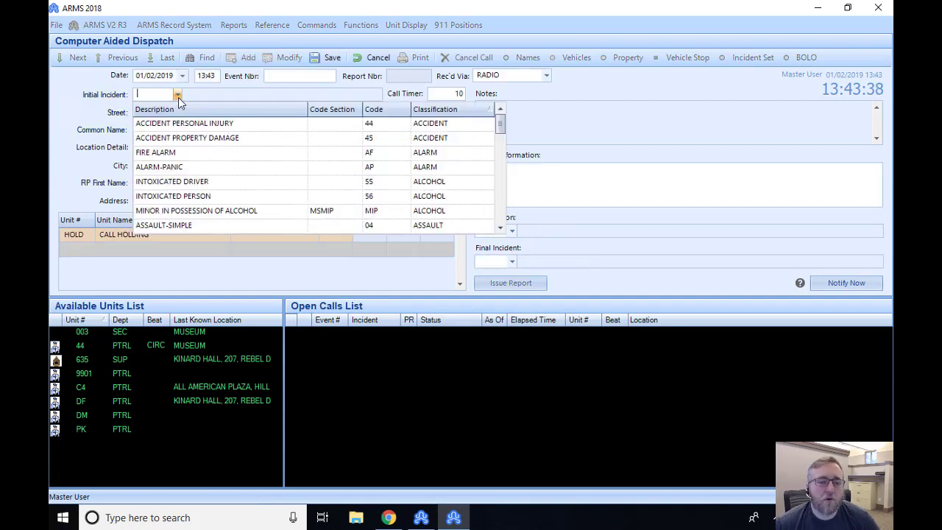
left_click(178, 152)
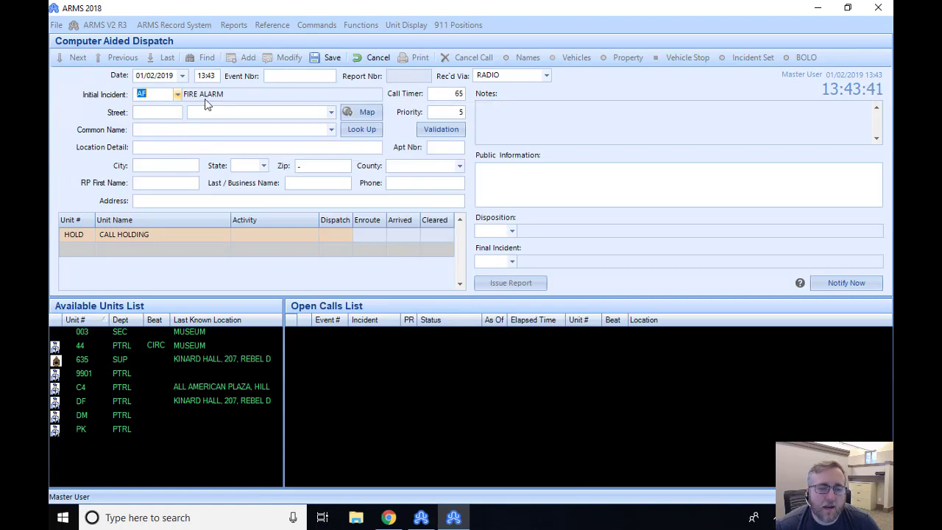
left_click(181, 129)
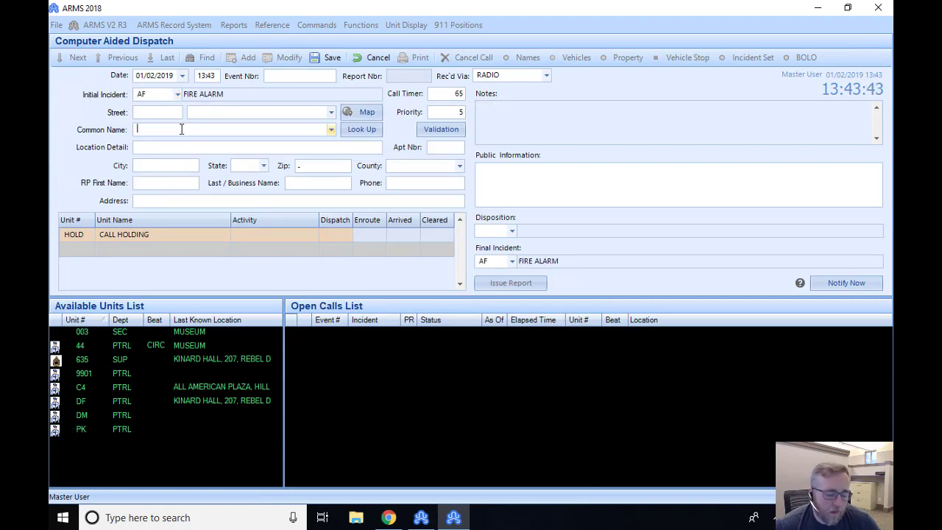
type("MUD")
left_click(203, 159)
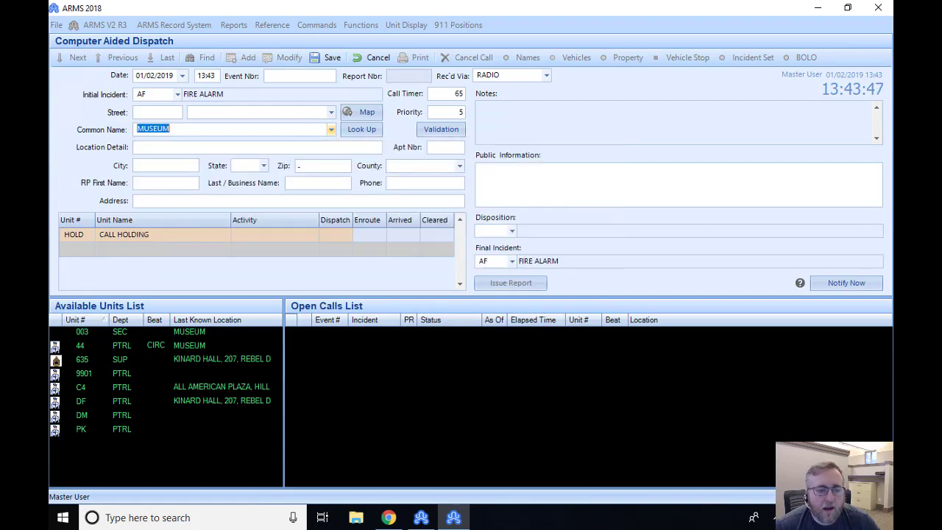
Step: Assign unit C4 to the new fire alarm call as ASSIGNED CALL with 13:43 dispatch and enroute times, and save the call
left_click(82, 234)
type("c4")
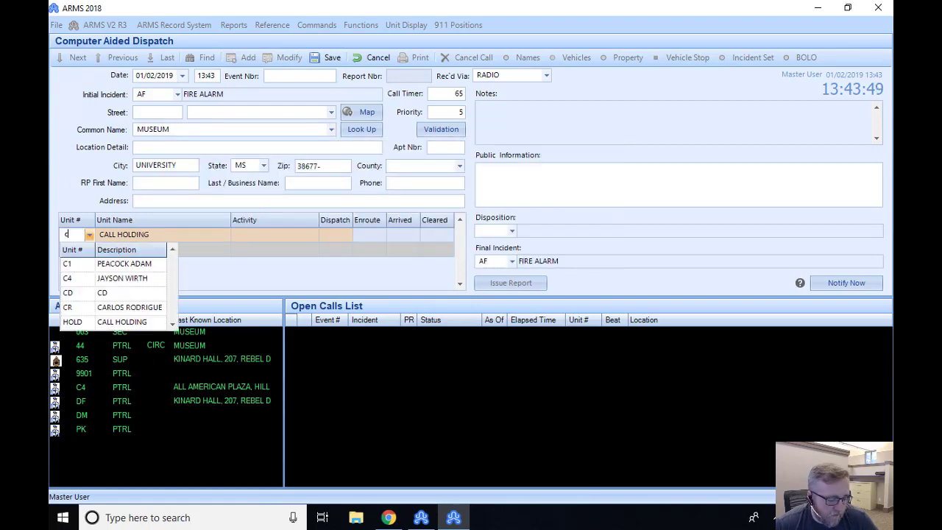
key("Tab")
type("ac")
key("Tab")
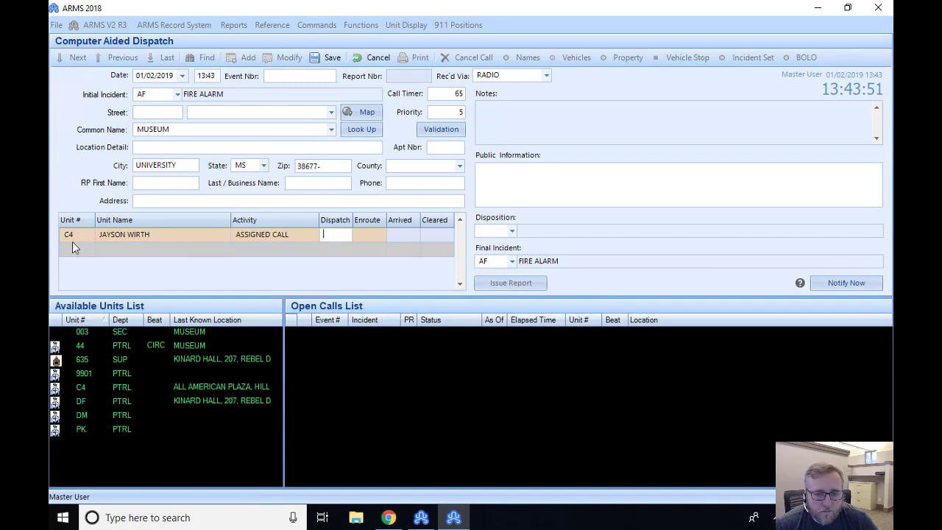
key("Tab")
key("Tab")
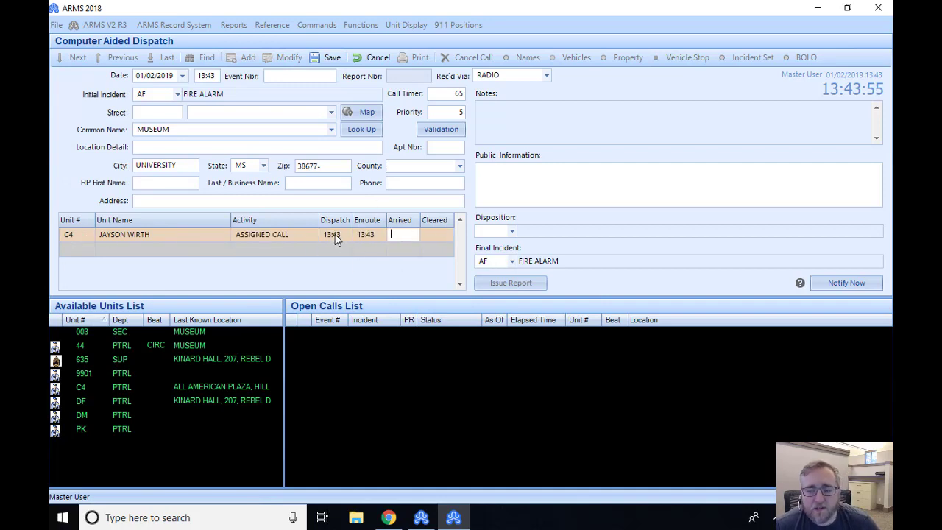
left_click(332, 57)
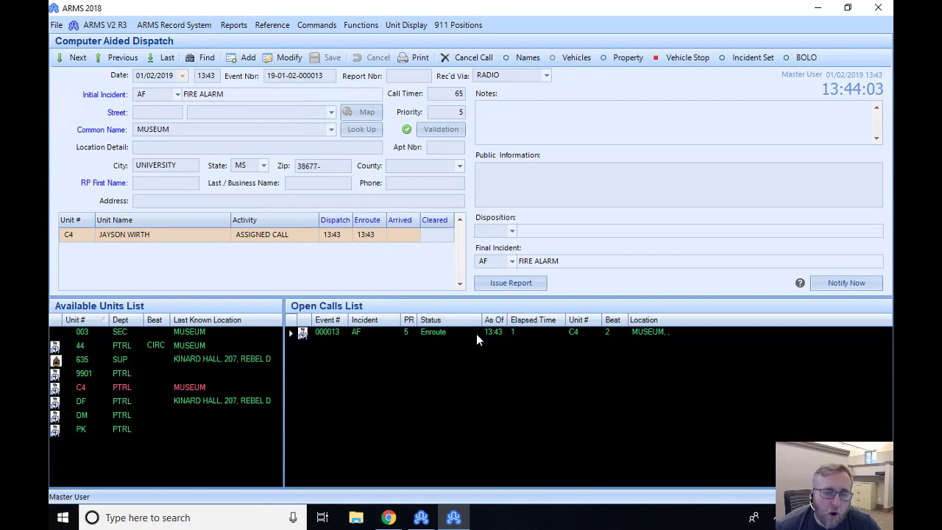
Step: Add another new call with the initial incident INTOXICATED PERSON and the common name ALL AMERICAN PLAZA
left_click(248, 59)
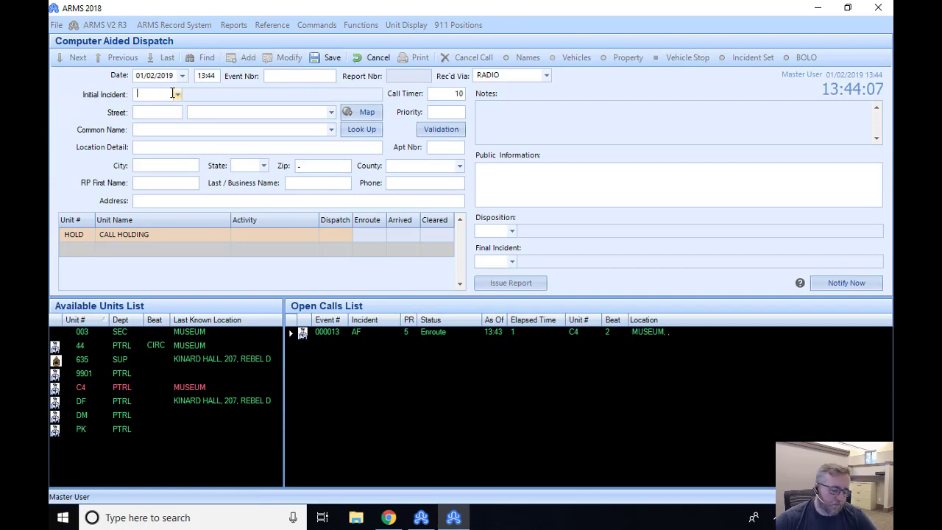
type("INT")
key("Down")
key("Down")
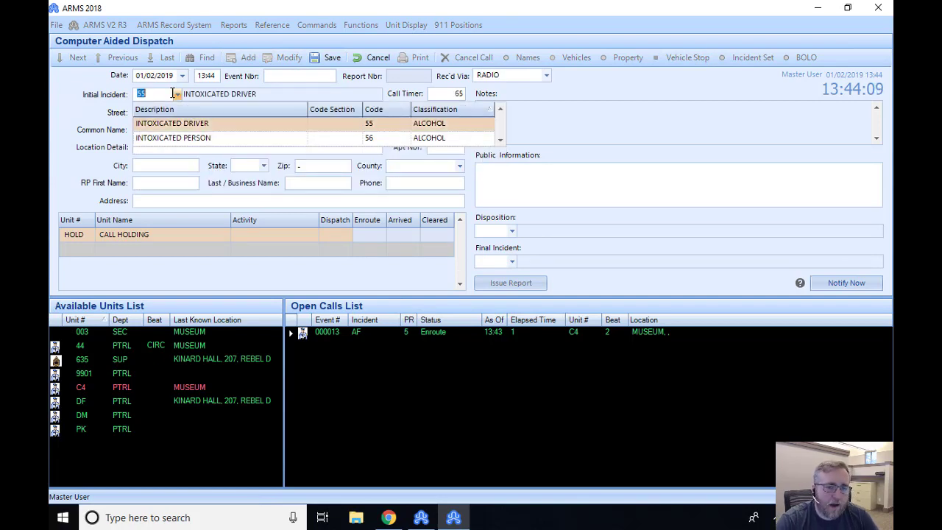
key("Tab")
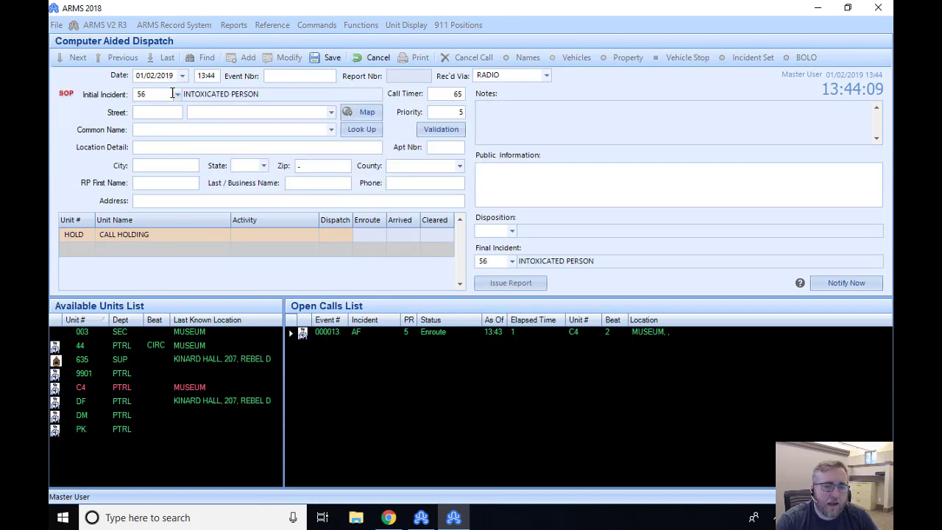
left_click(158, 131)
type("ALL")
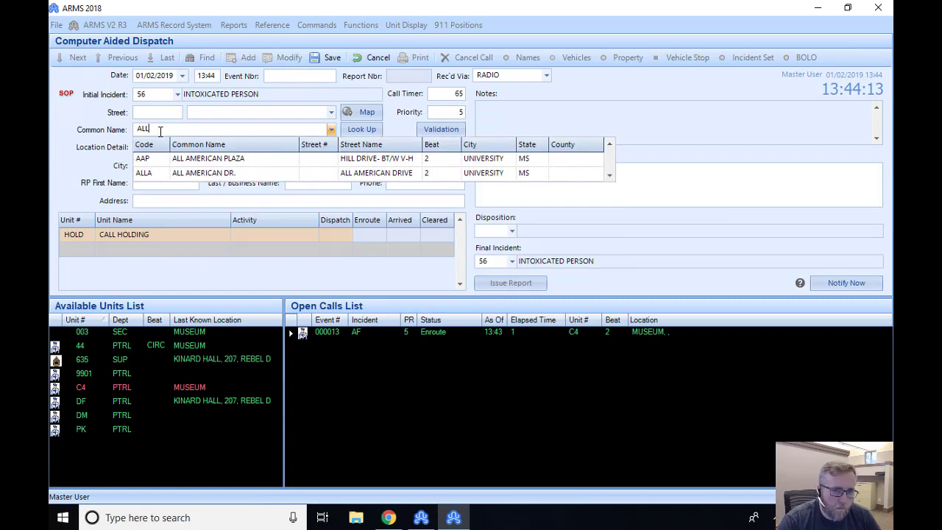
left_click(188, 159)
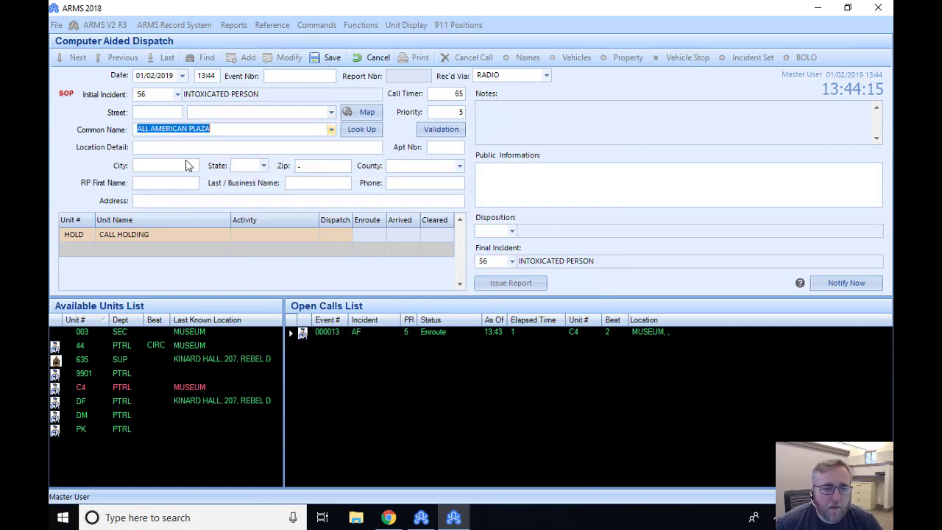
Step: Reassign unit C4 to the new intoxicated person call as ASSIGNED CALL with 13:44 dispatch and enroute times, and save the call
left_click(83, 238)
type("c4")
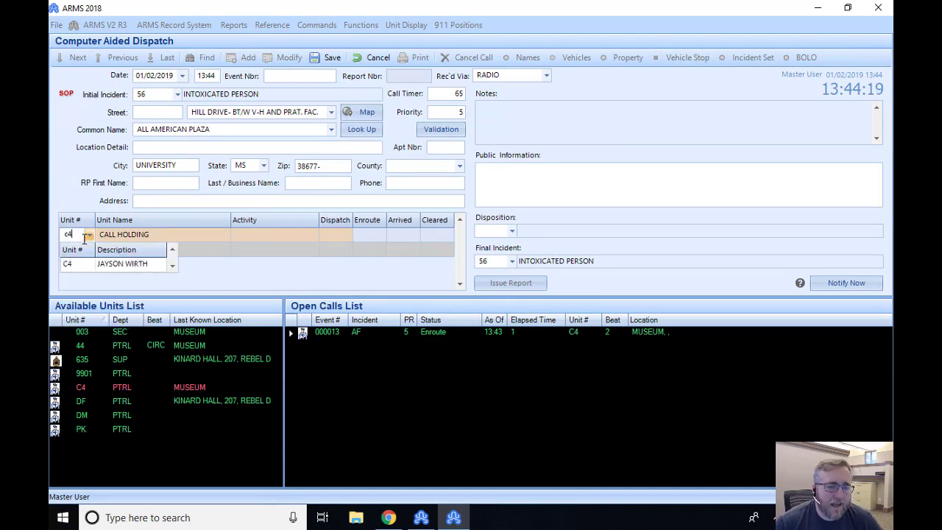
key("Tab")
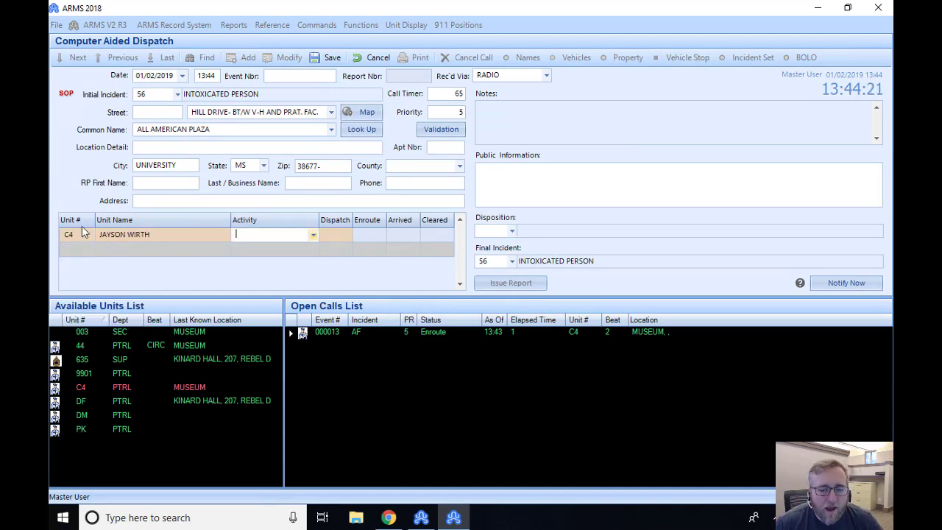
type("as")
key("Tab")
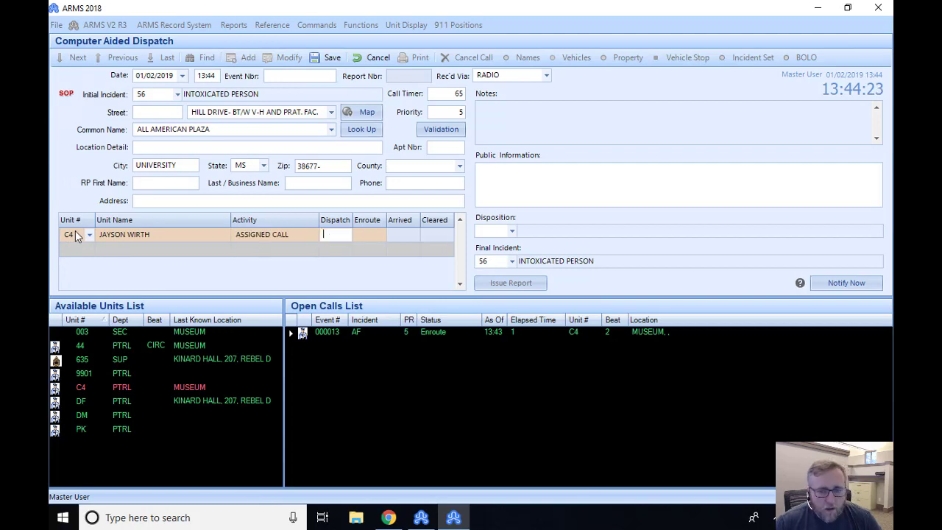
key("Tab")
key("Tab")
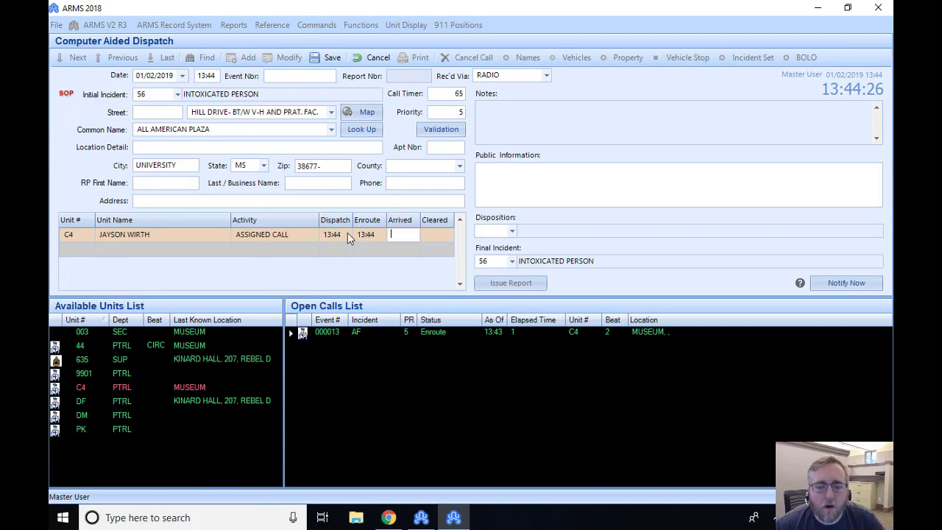
left_click(327, 59)
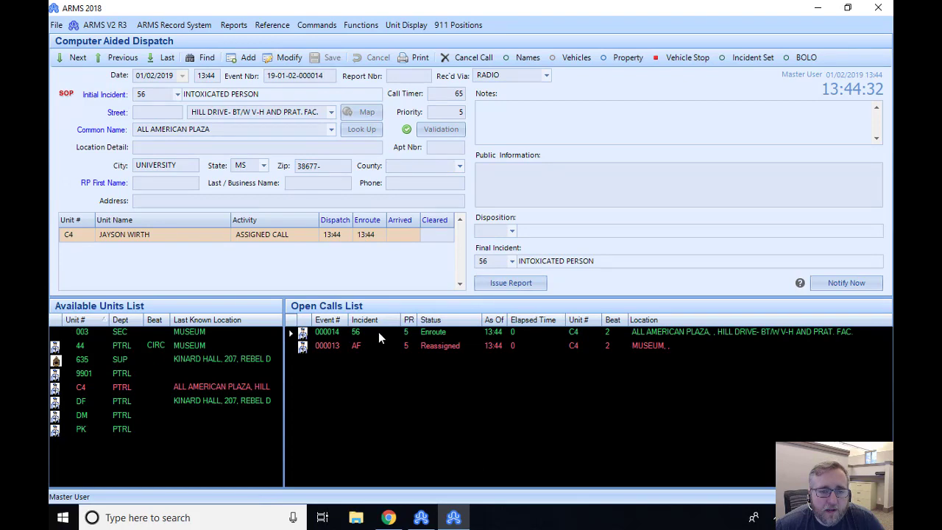
Step: Check the reassigned fire alarm call, and clear C4 from the intoxicated person call with 13:45 arrived and cleared times and disposition FALSE ALARM
left_click(331, 345)
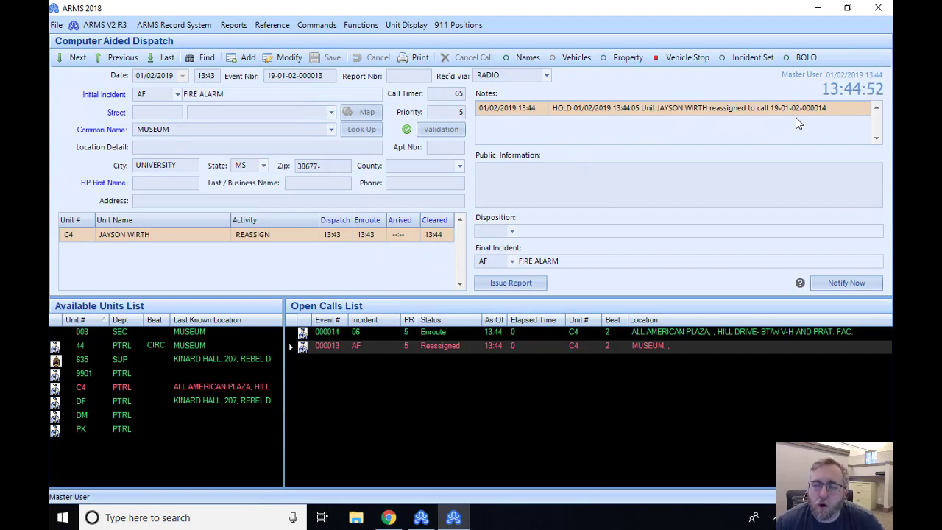
left_click(343, 331)
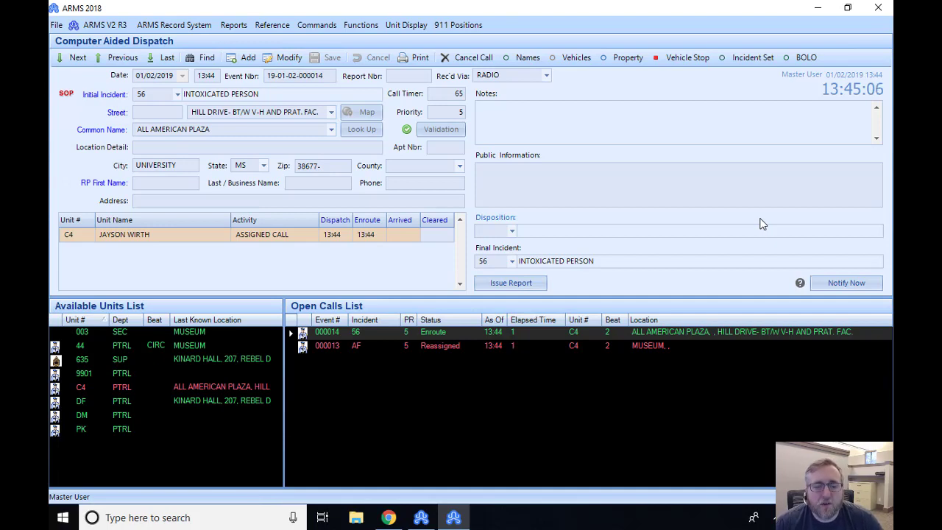
left_click(403, 236)
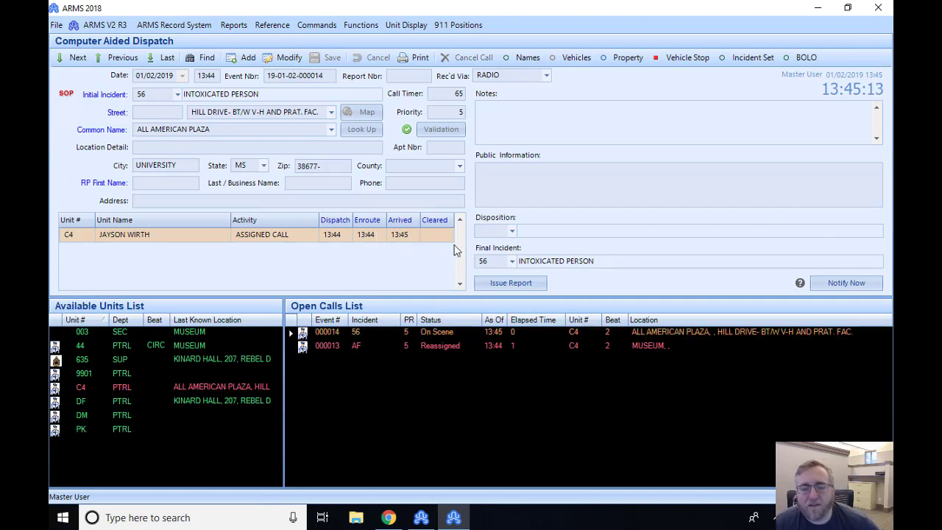
left_click(430, 233)
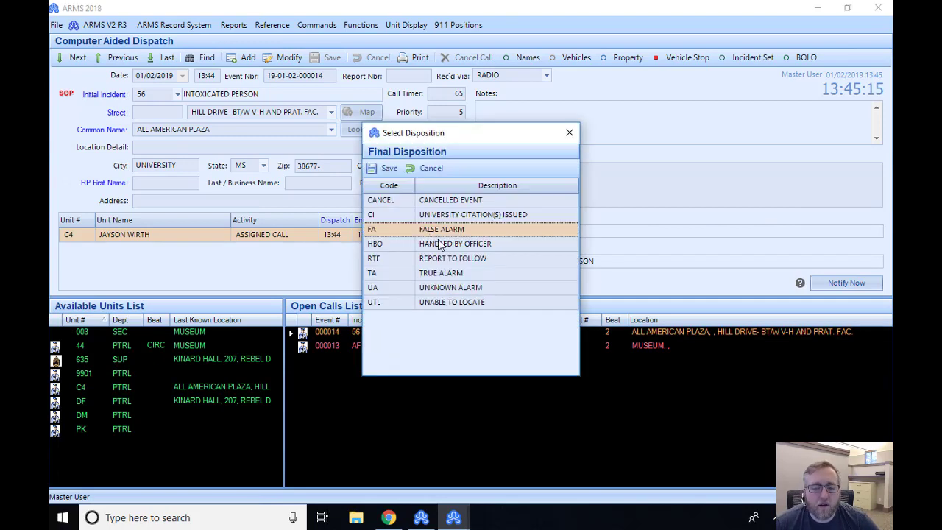
left_click(389, 170)
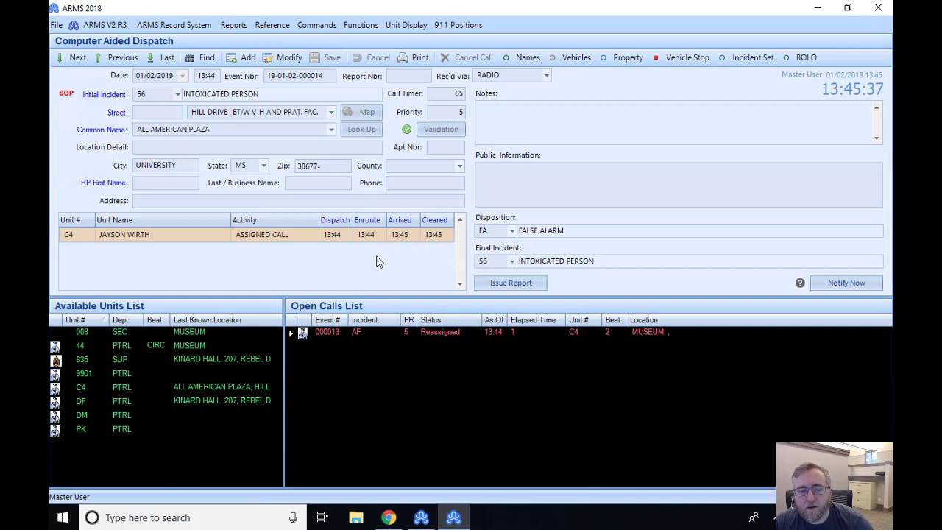
Step: Open the reassigned fire alarm call at the museum, add unit 44 as ASSIGNED CALL with a 13:45 dispatch time, and save it
double_click(423, 331)
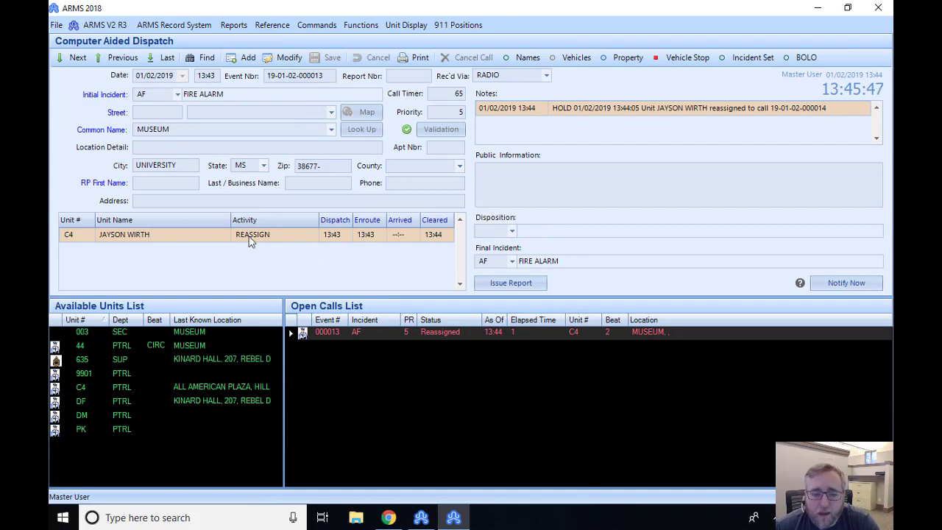
left_click(278, 58)
left_click(73, 250)
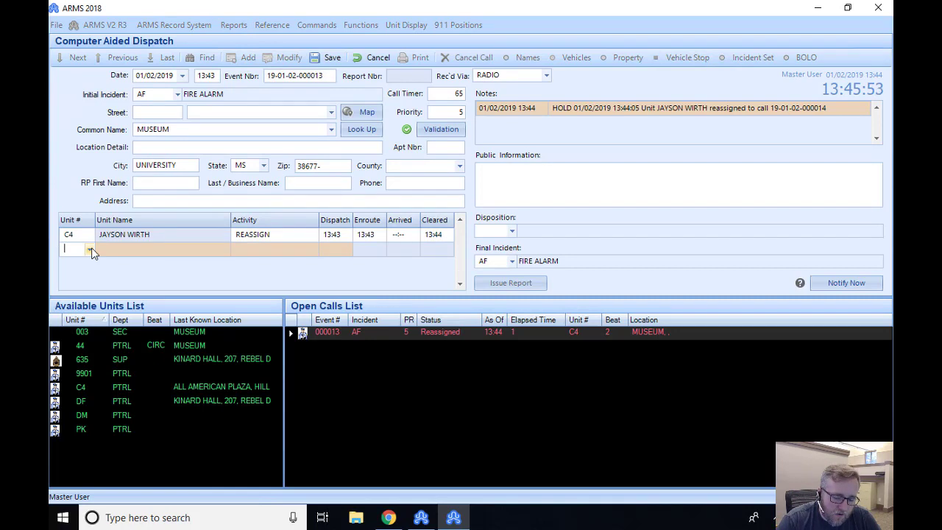
type("44")
key("Tab")
type("ac")
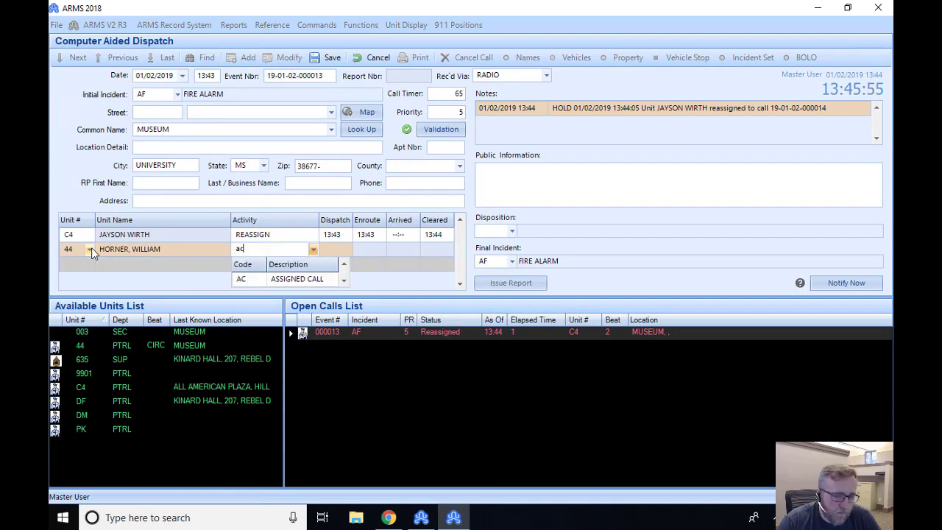
key("Tab")
type("t")
key("Tab")
key("ctrl+s")
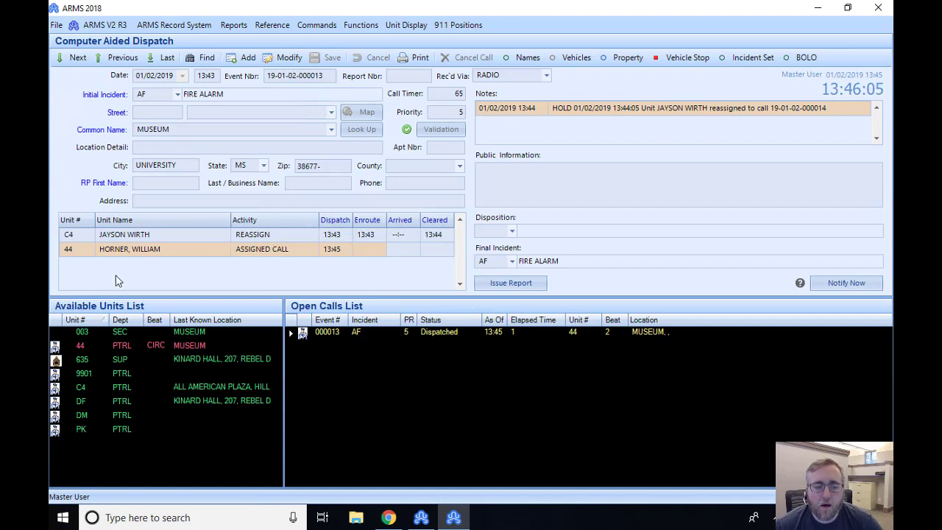
Step: Add unit C4 back to the fire alarm call as ASSIGNED CALL on a new unit line and save the call
left_click(288, 58)
left_click(76, 263)
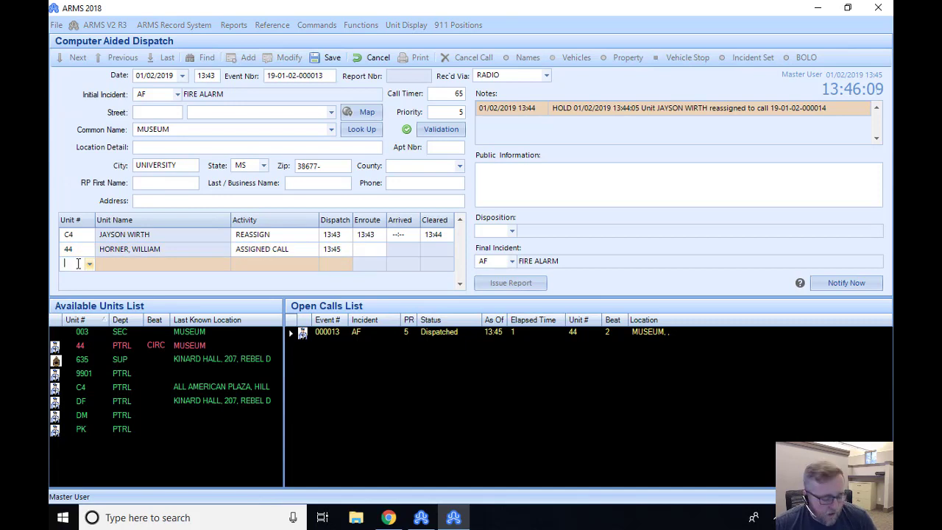
type("c4")
key("Tab")
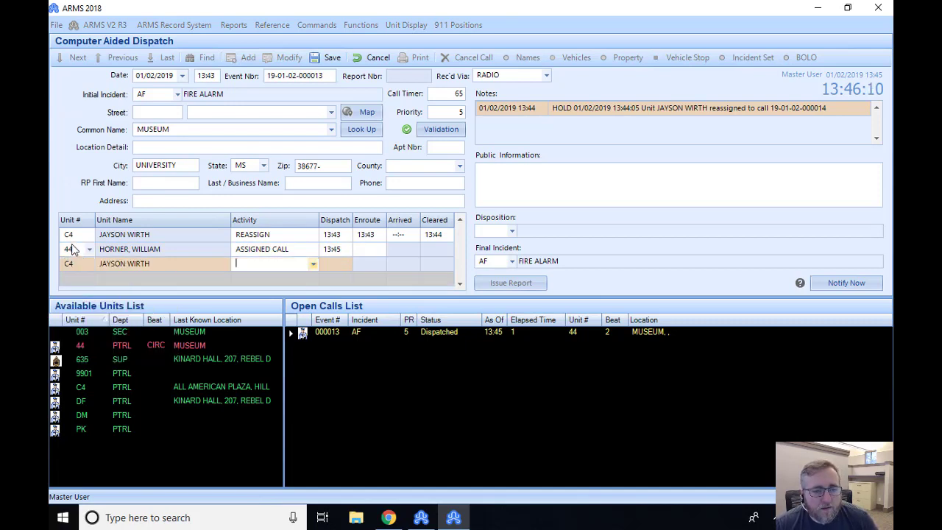
type("a")
key("Tab")
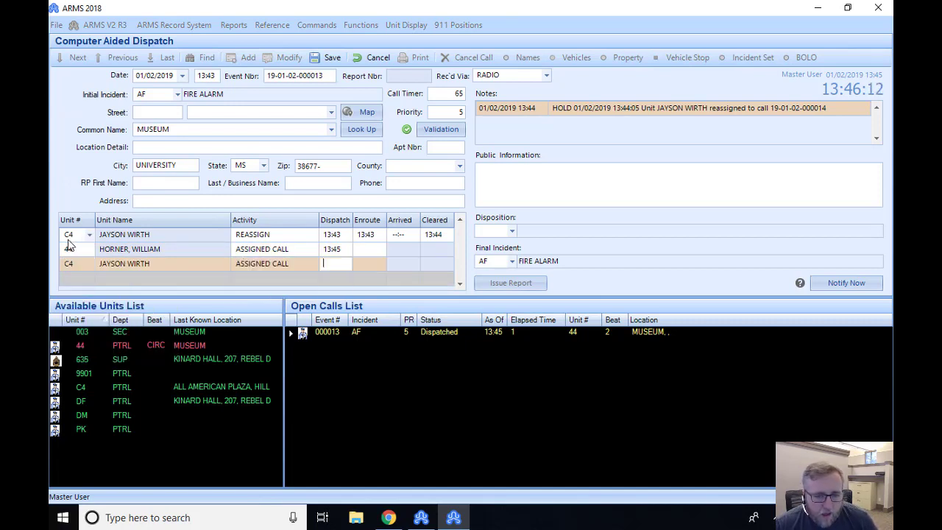
left_click(328, 57)
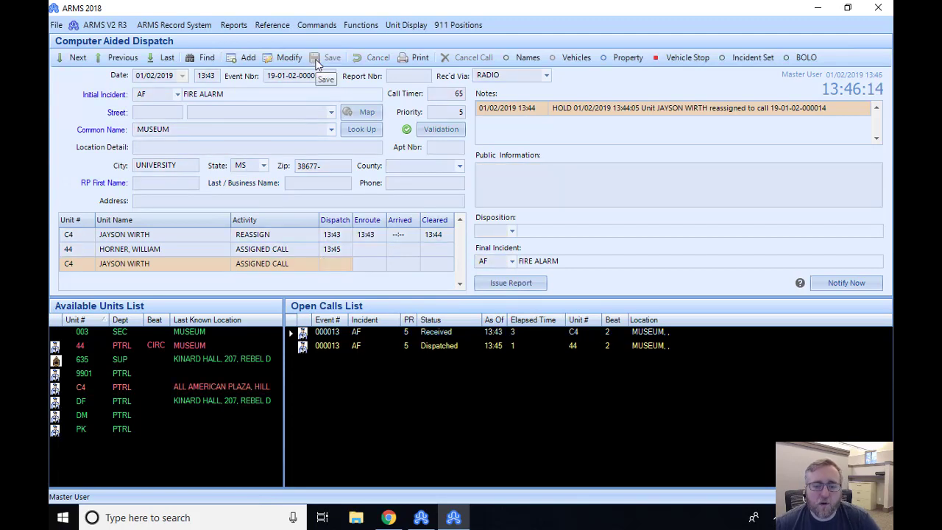
Step: Record 13:46 dispatch, enroute and arrived times for unit C4's new line on the fire alarm call
left_click(335, 268)
left_click(366, 268)
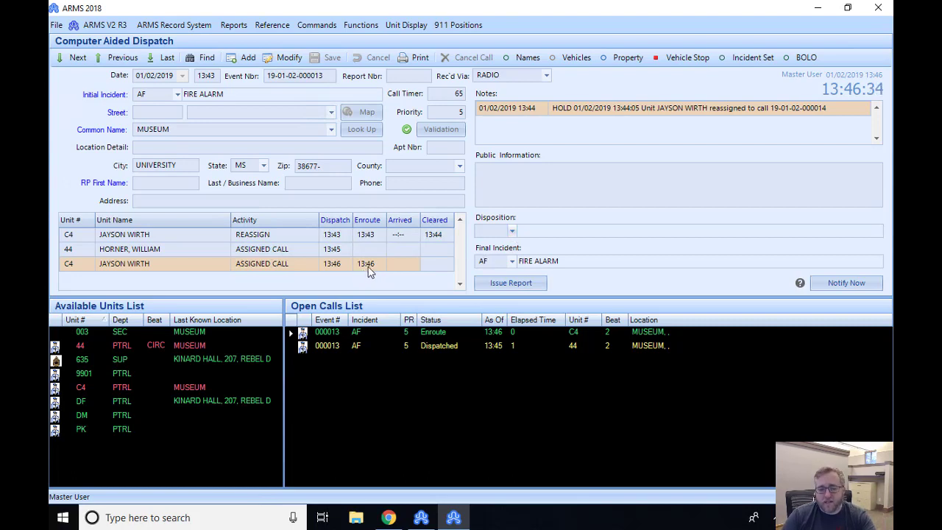
left_click(396, 237)
left_click(399, 264)
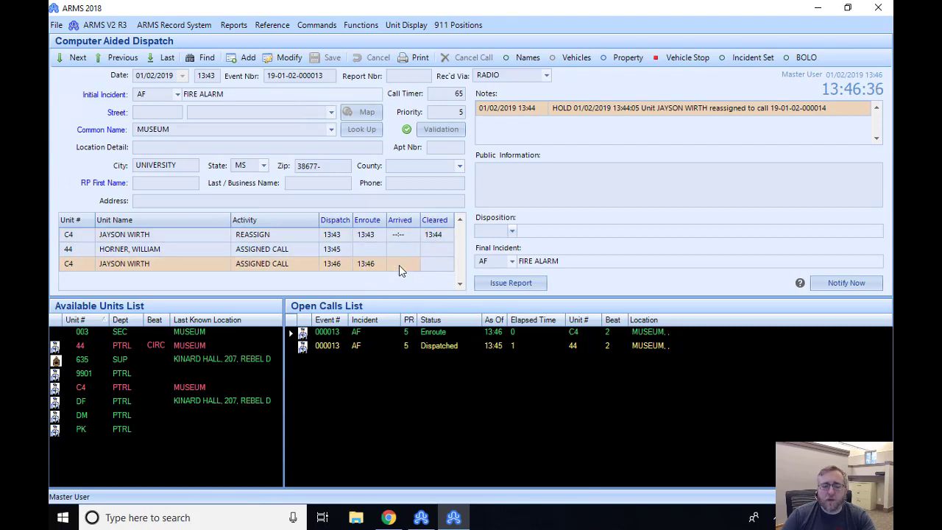
left_click(399, 265)
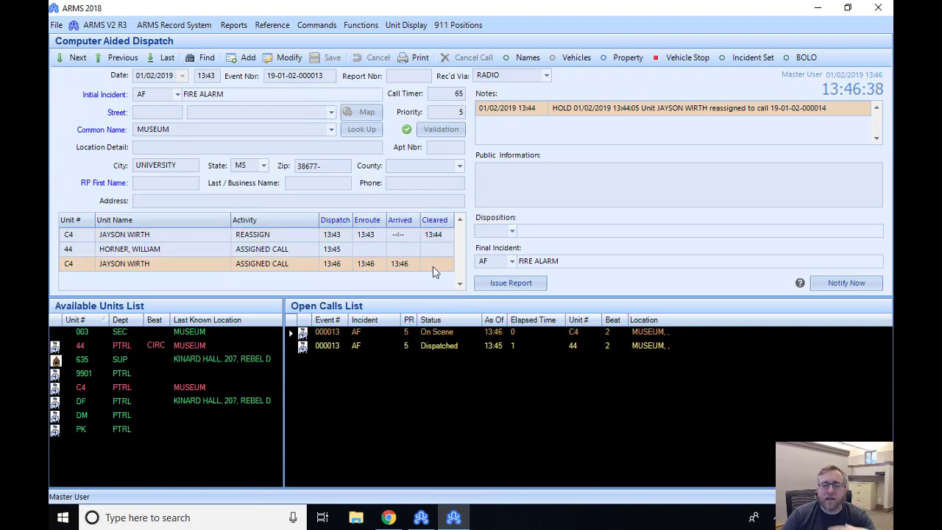